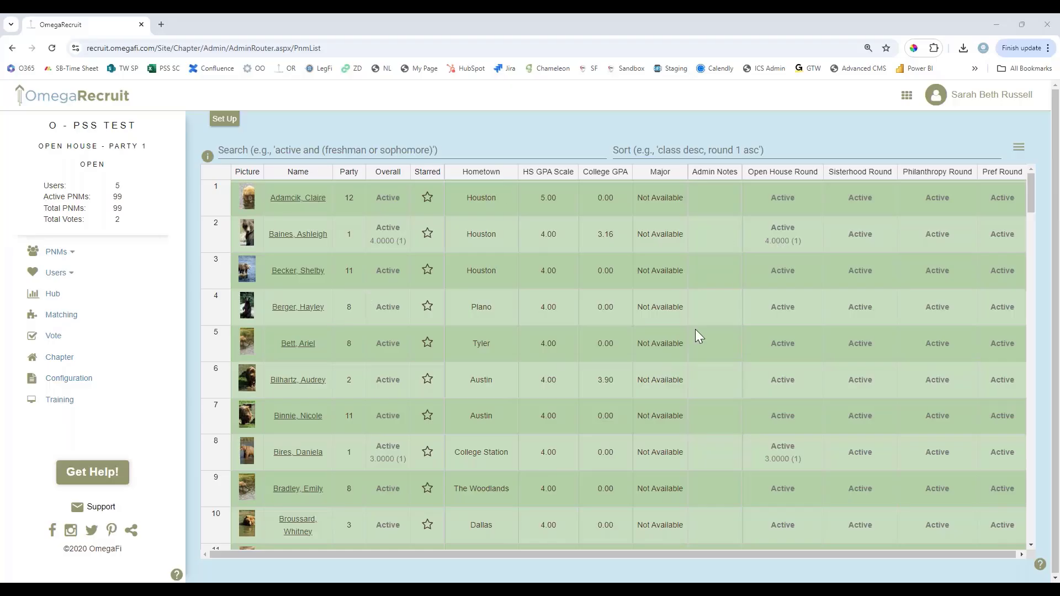
- Export the full PNM list as a spreadsheet
click(977, 93)
click(1019, 149)
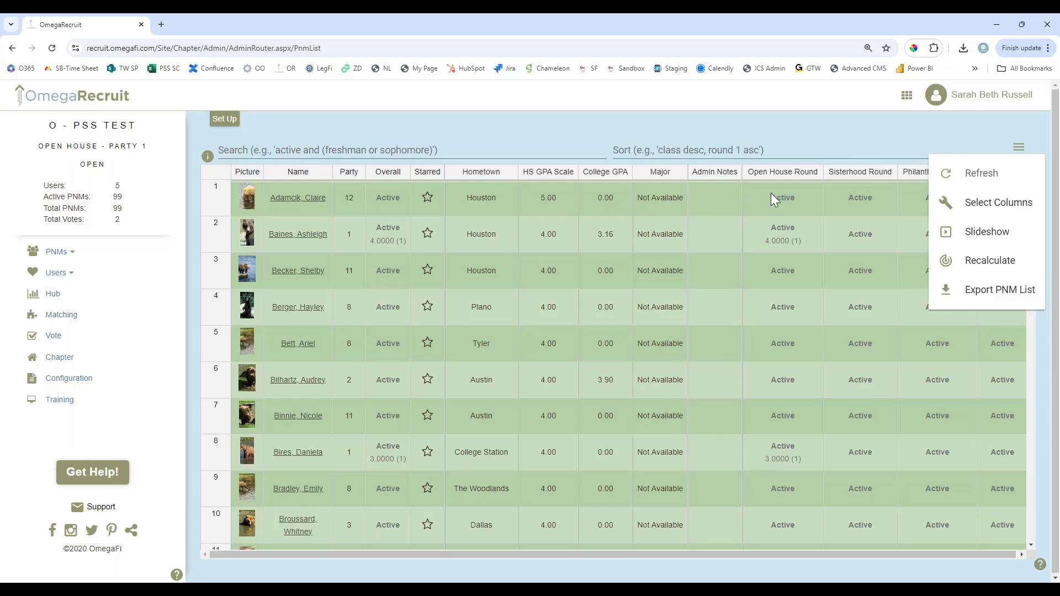
click(1005, 305)
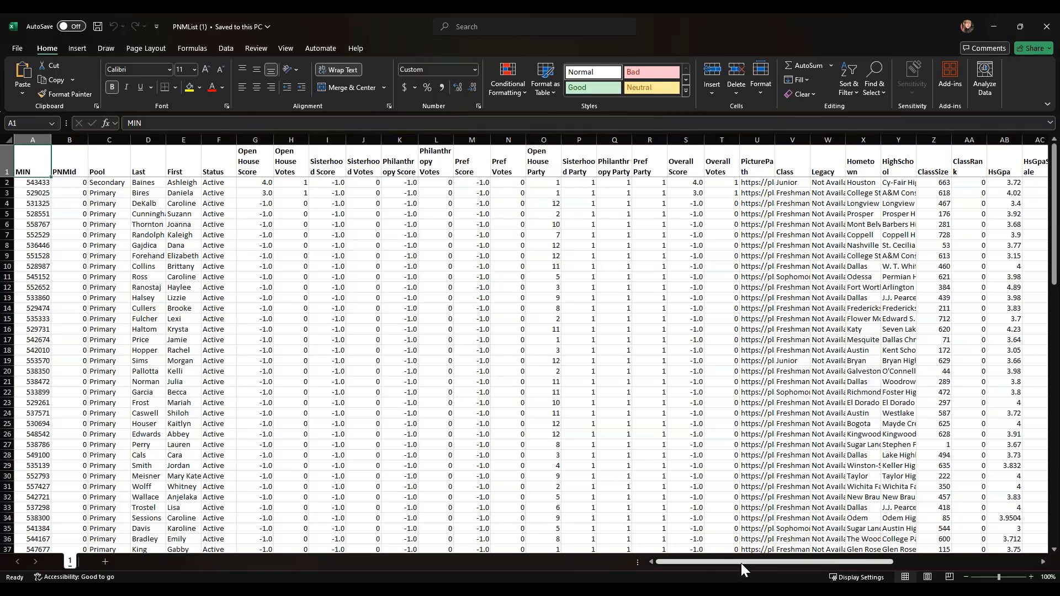
- Look through the exported PNMList spreadsheet's columns from first to last, then return to the OmegaRecruit PNM list
drag(740, 563, 784, 565)
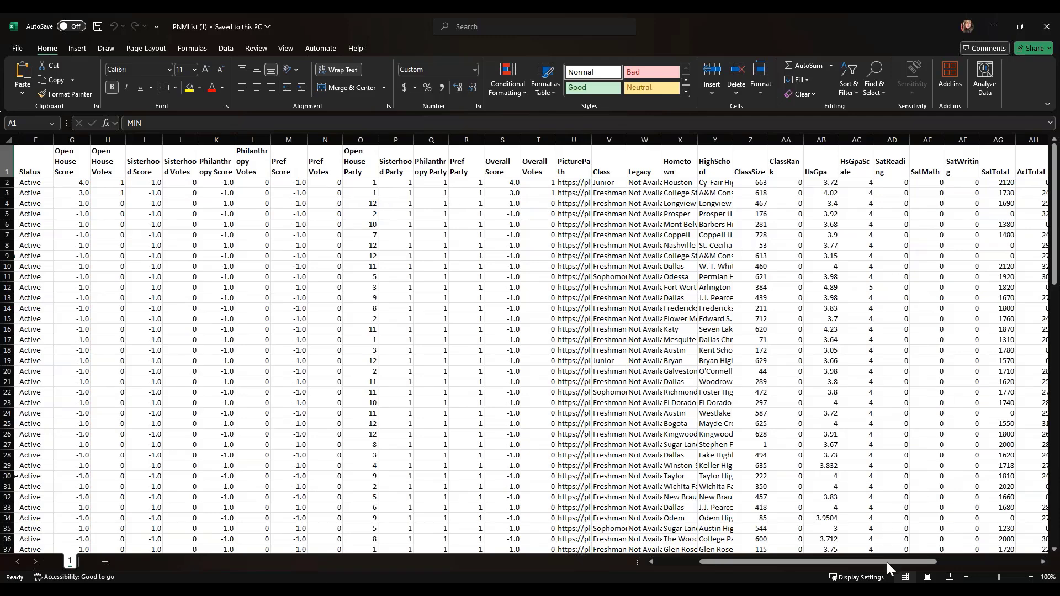
drag(893, 563, 995, 563)
scroll(345, 335, left, 10)
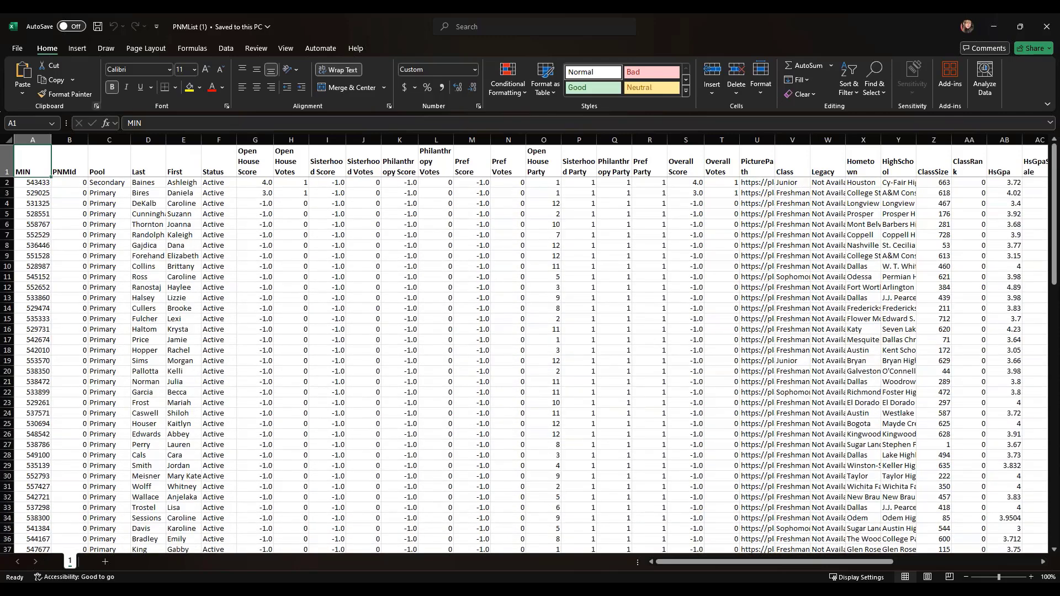
click(1047, 37)
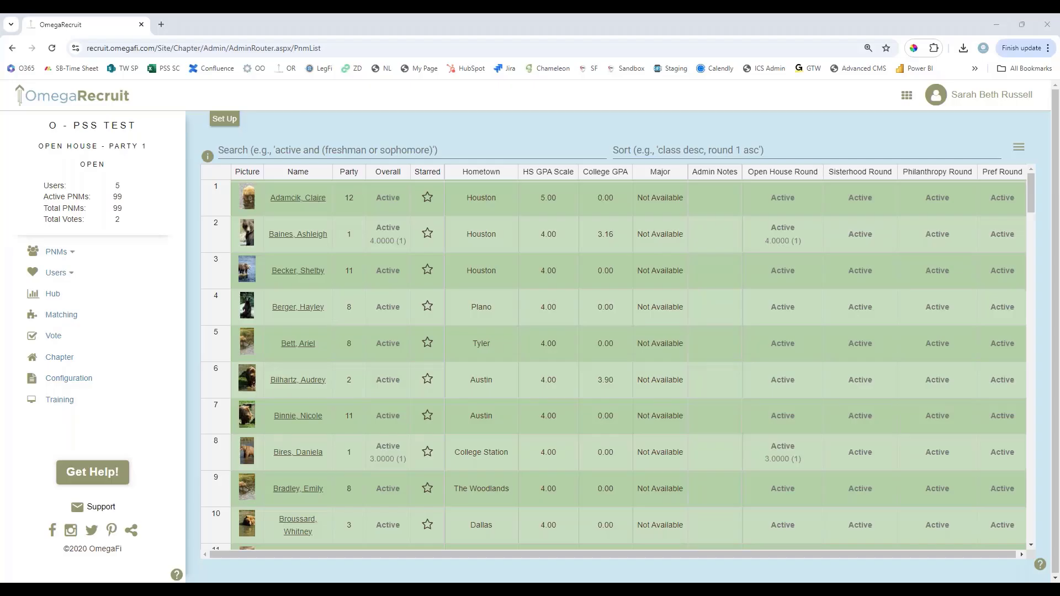
- Open the PNM reports page and review the export options for PNMs, PNM Status and Votes, including the vote round choices
click(59, 258)
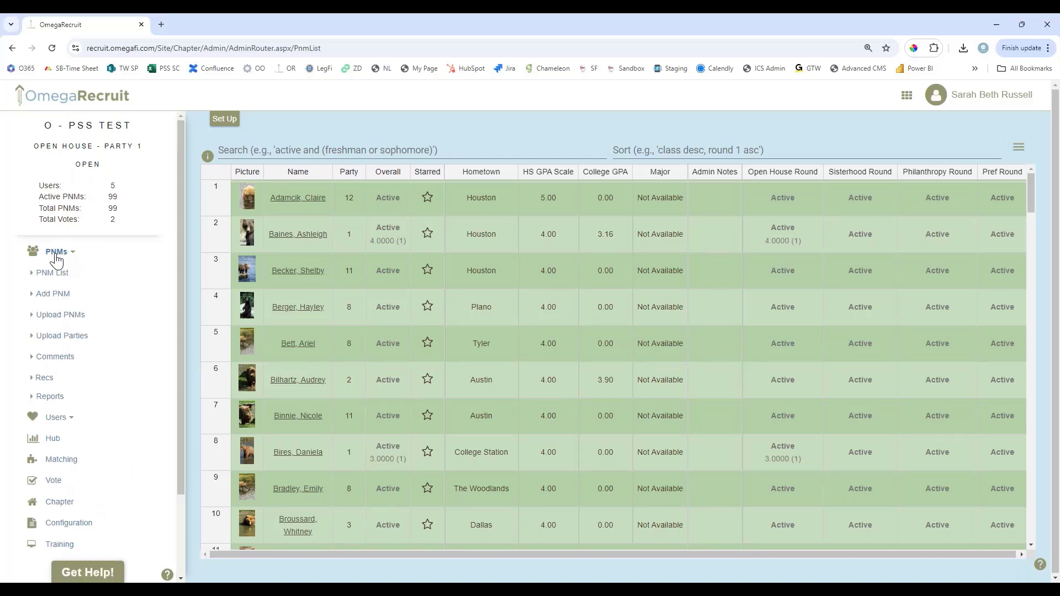
click(50, 398)
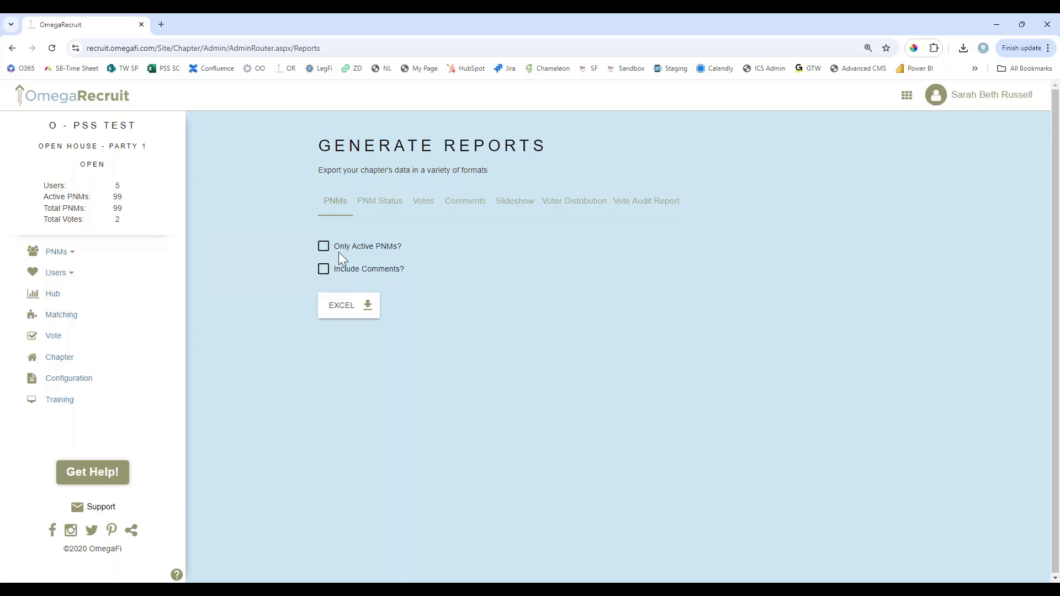
click(372, 209)
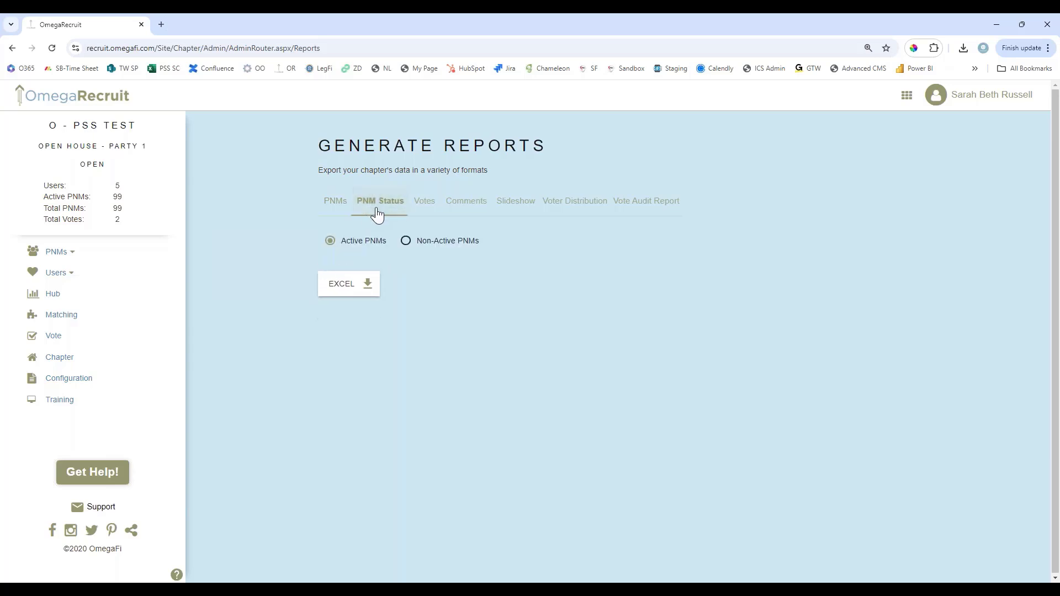
click(340, 205)
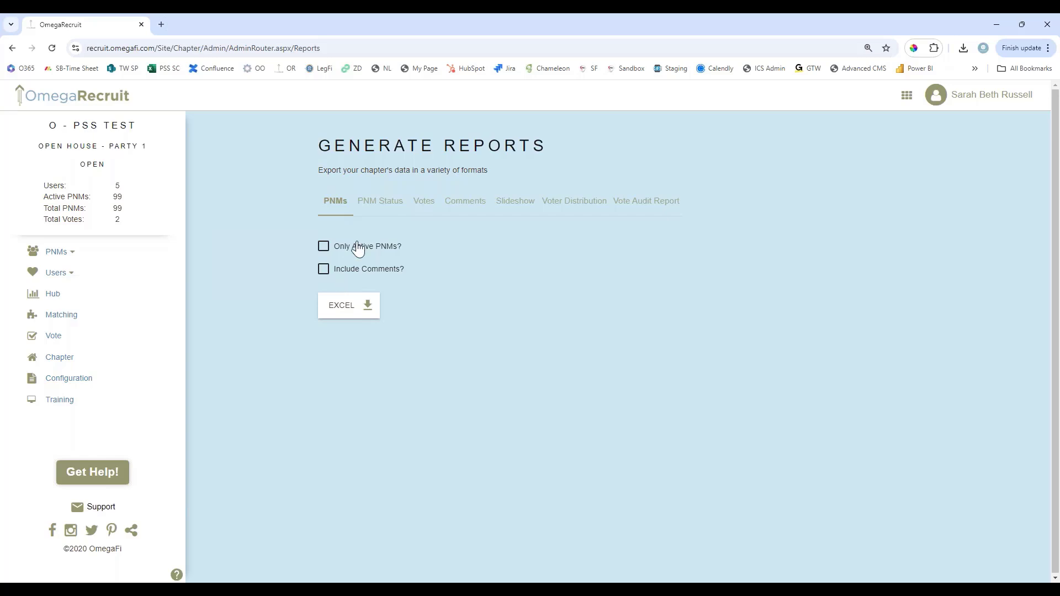
click(373, 208)
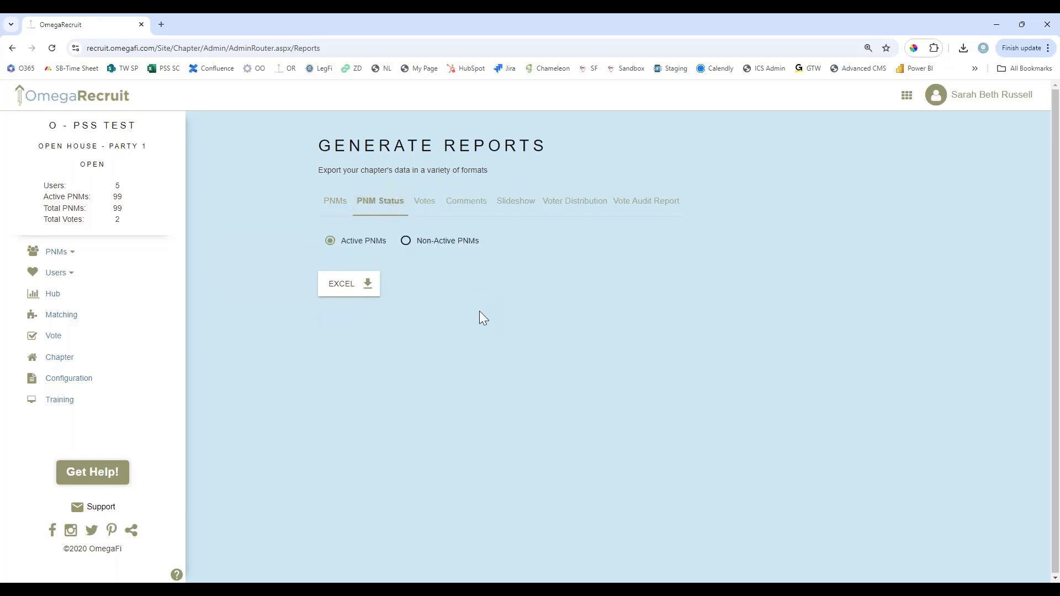
click(422, 207)
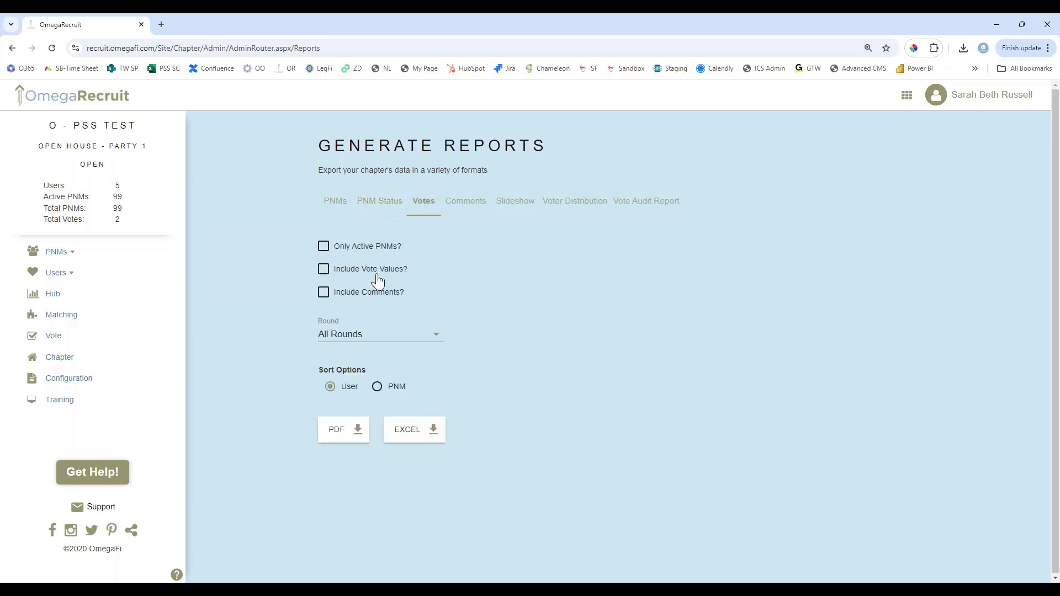
click(335, 344)
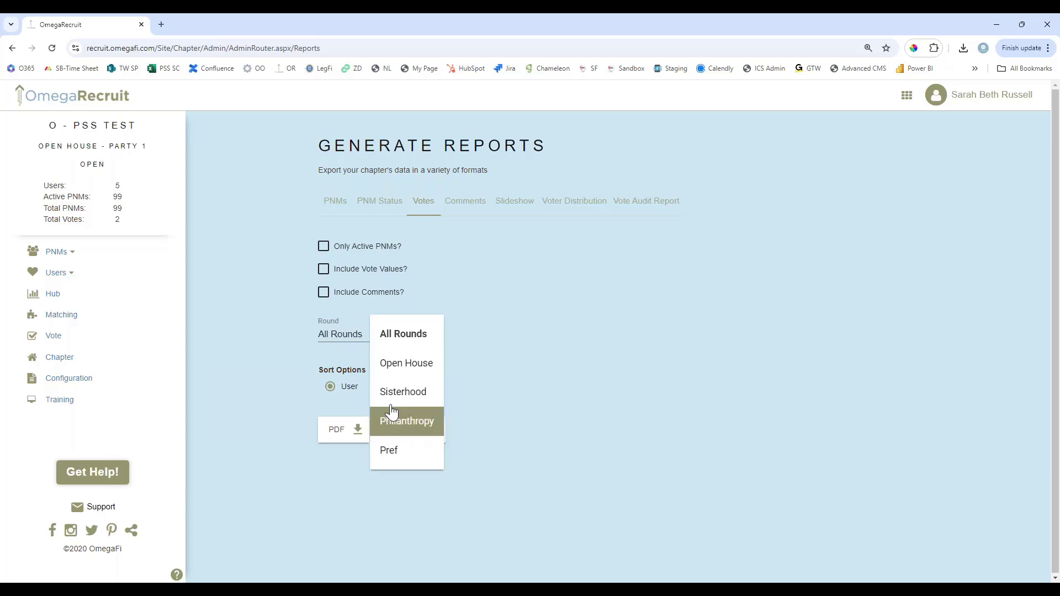
click(555, 376)
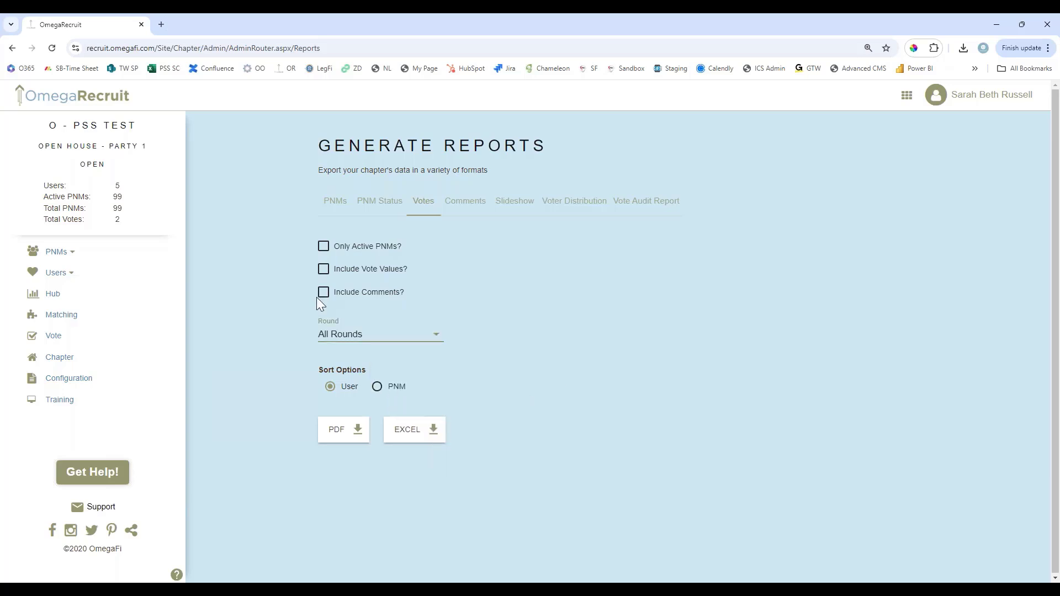
- Review the export options of the Comments, Slideshow, Voter Distribution and Vote Audit Report reports
click(474, 203)
click(350, 252)
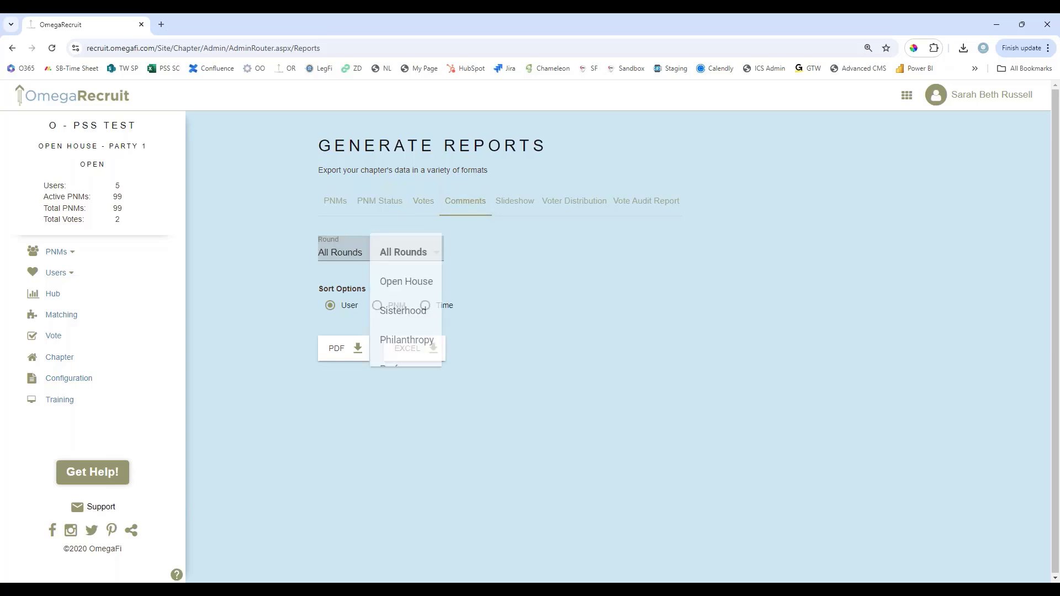
click(518, 207)
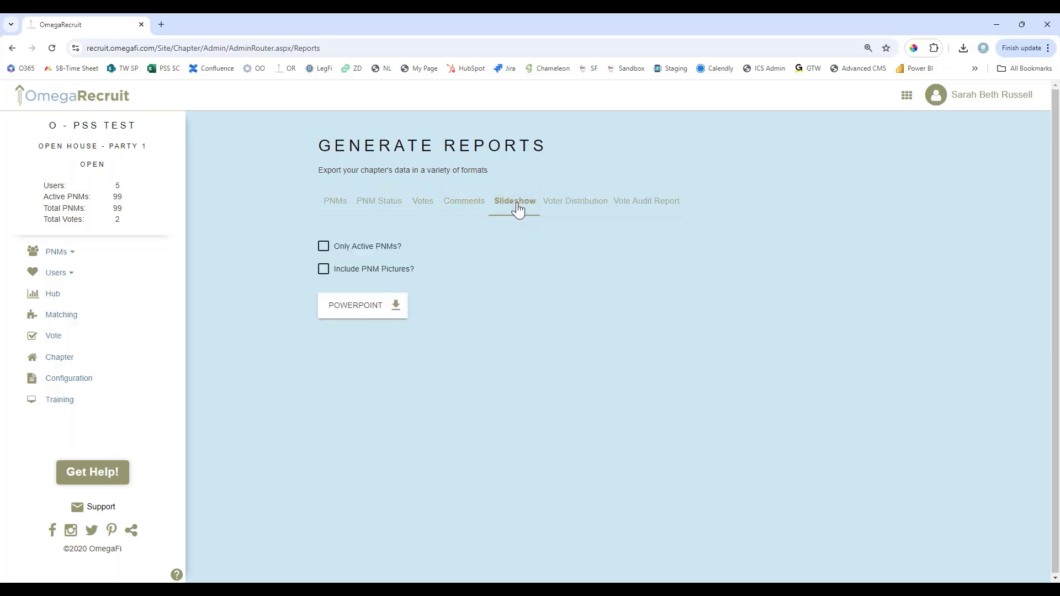
click(591, 212)
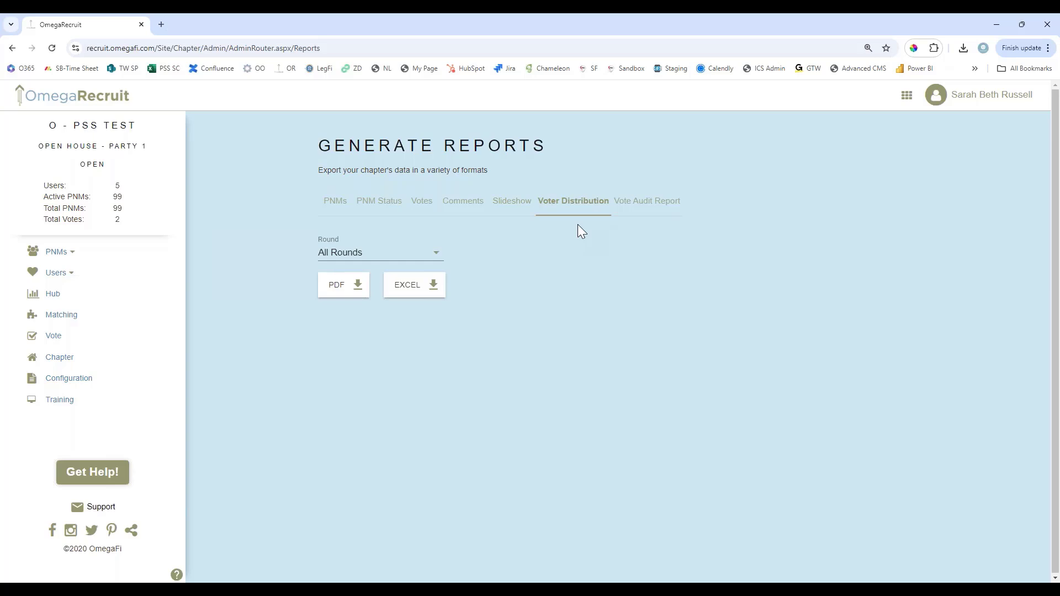
click(662, 206)
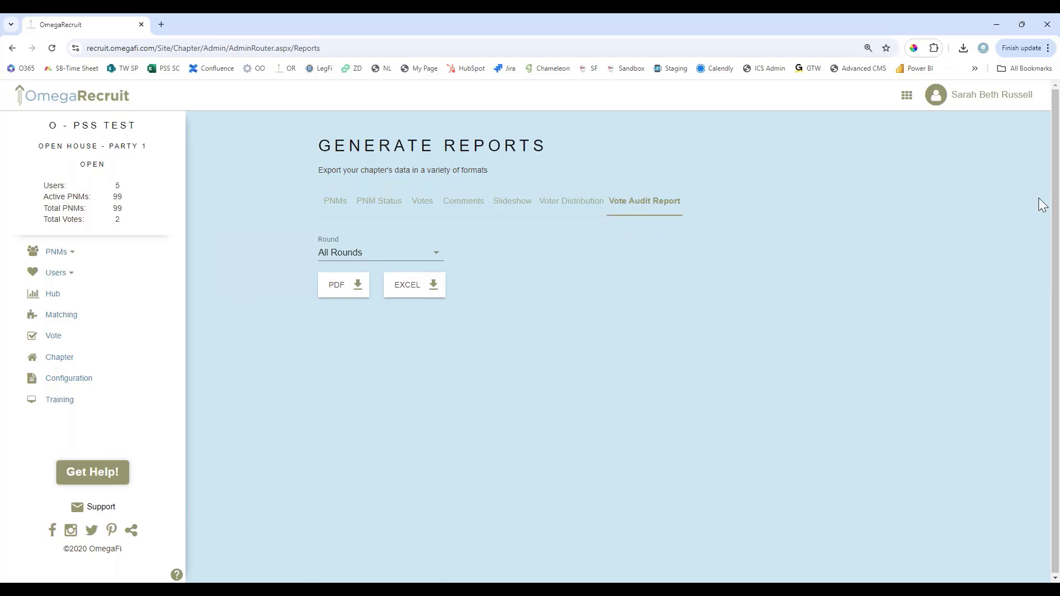
- Open the Chapter Hub, flip the Pnm Statuses v. Round chart to its table and back, and look through the charts
click(54, 297)
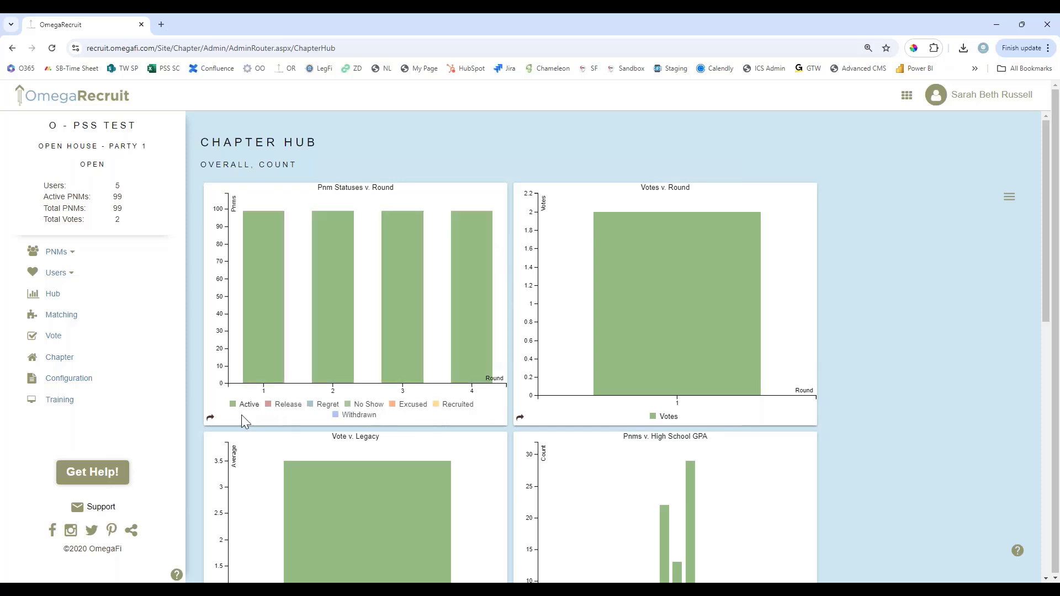
click(210, 418)
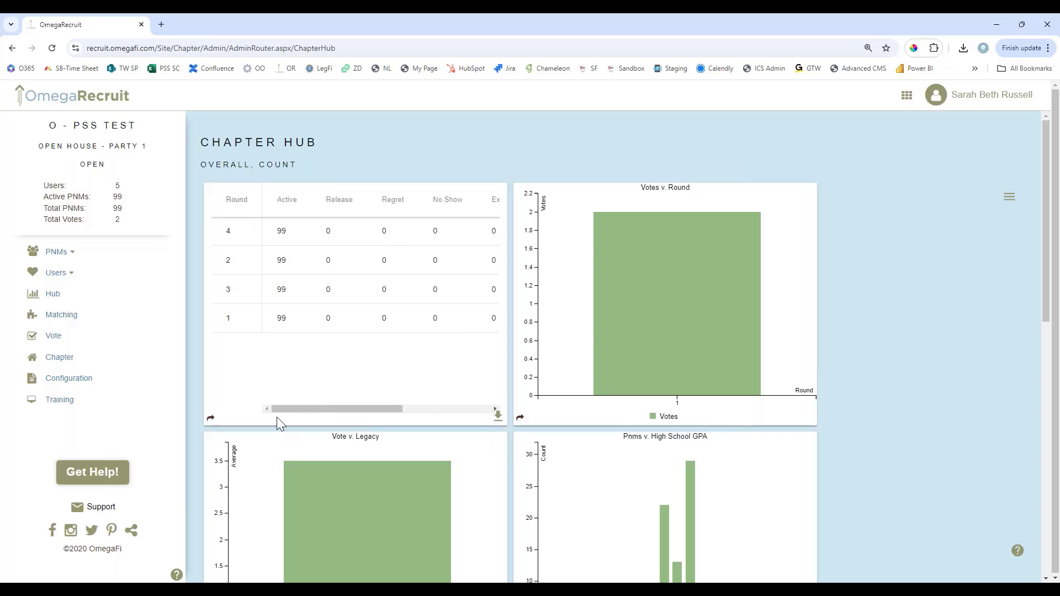
click(211, 418)
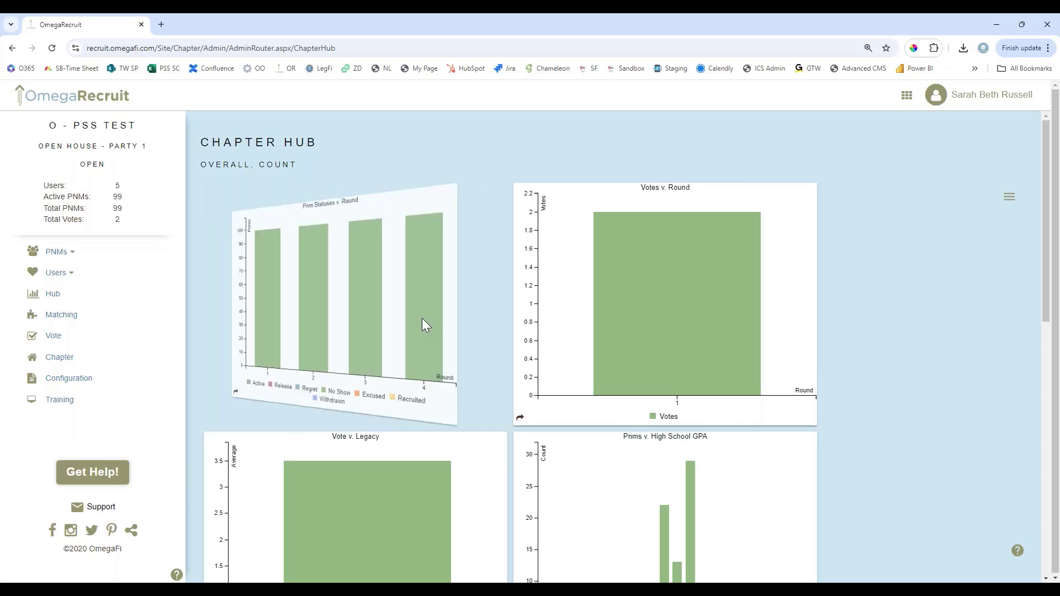
mouse_move(419, 345)
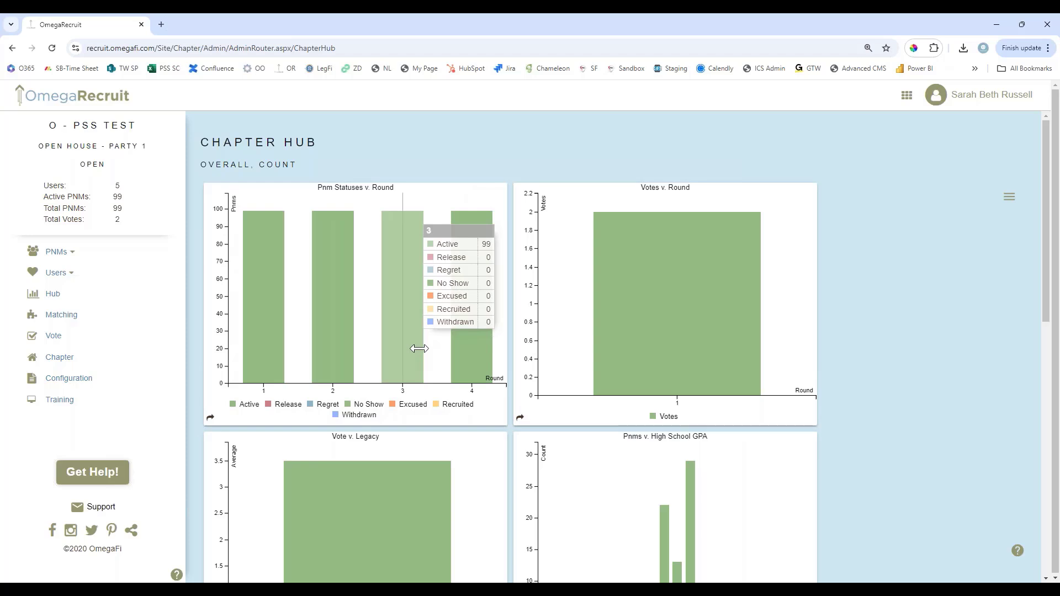
scroll(960, 504, down, 2)
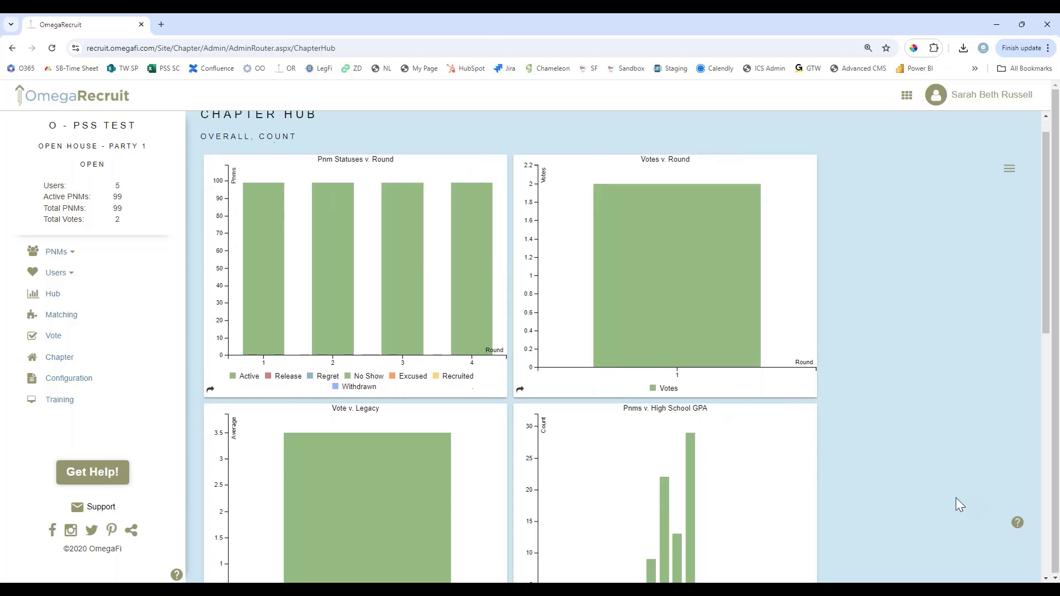
scroll(955, 499, down, 5)
scroll(958, 491, up, 6)
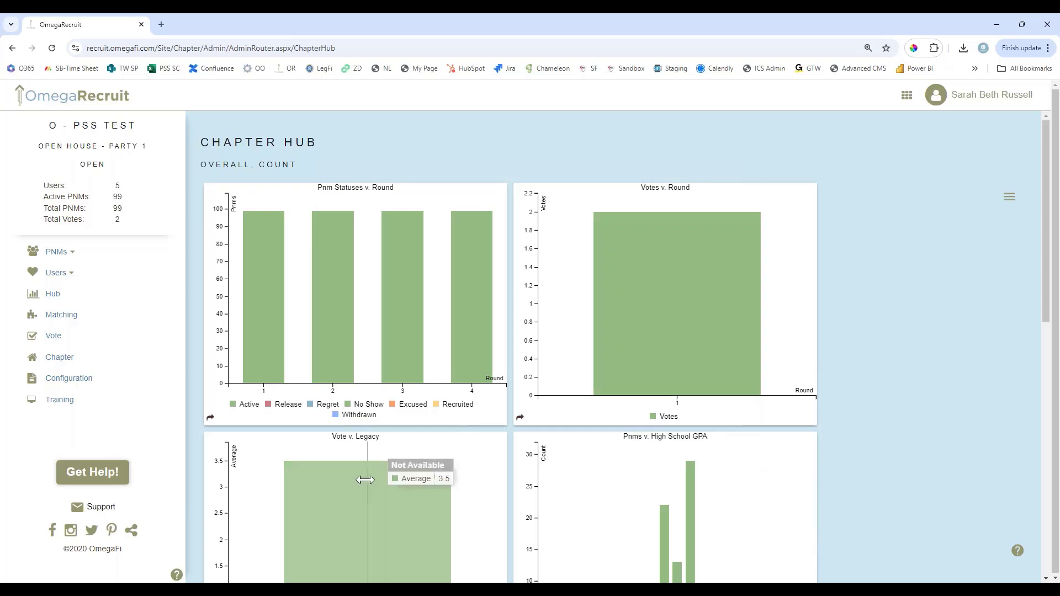
- Open the user list and switch the second listed user's admin access off and on again
click(60, 276)
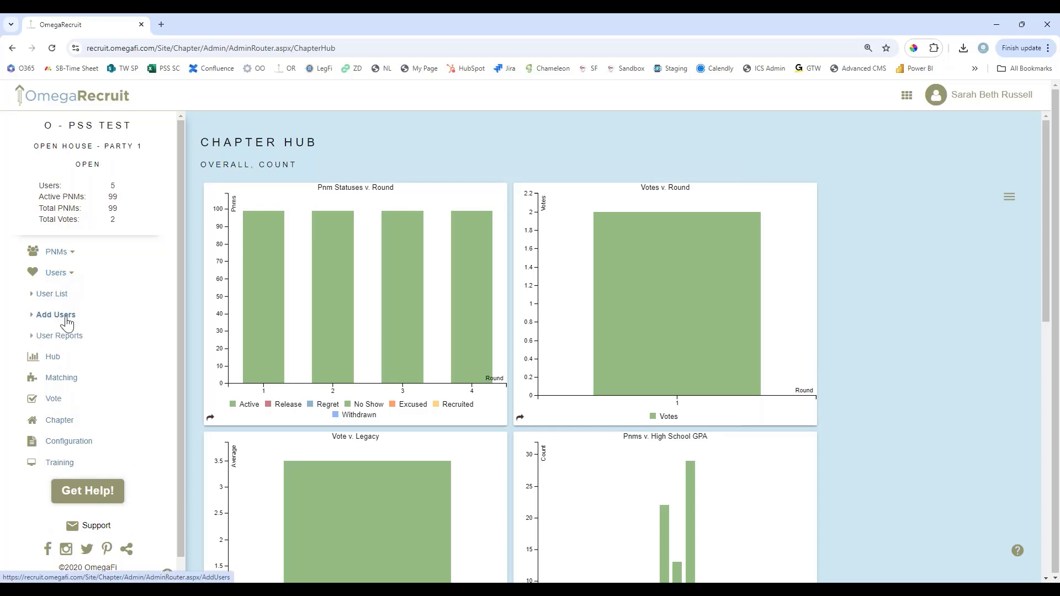
click(60, 294)
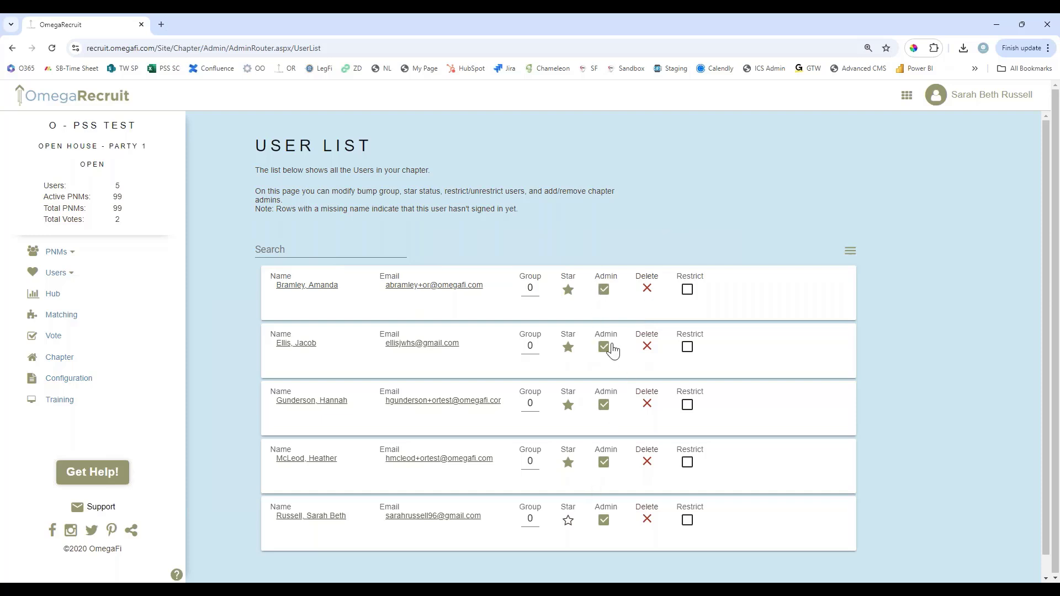
scroll(613, 351, down, 1)
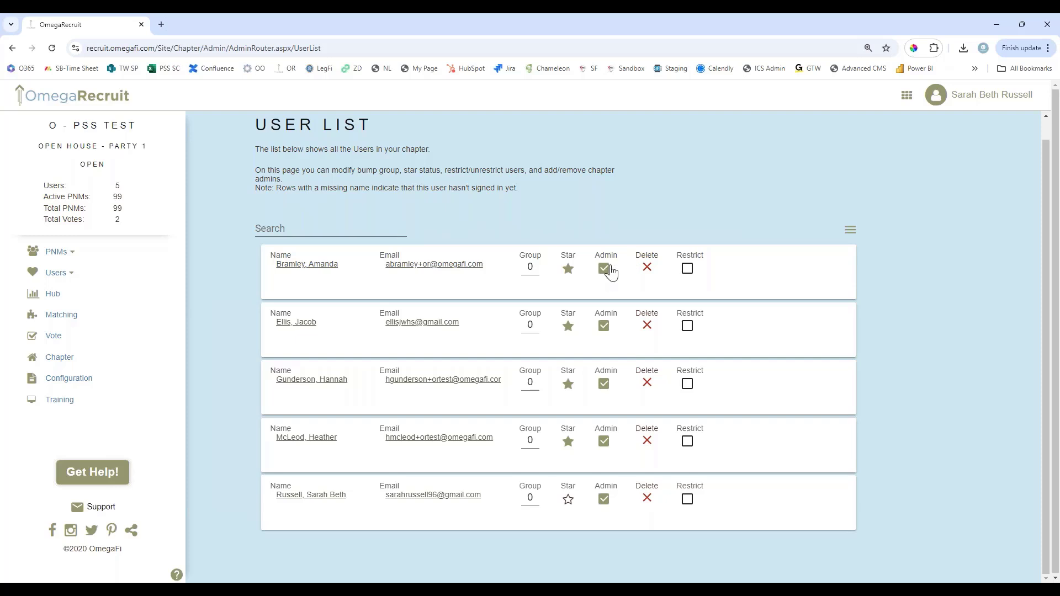
click(603, 327)
click(603, 326)
- Open the form for adding users to the chapter
click(60, 275)
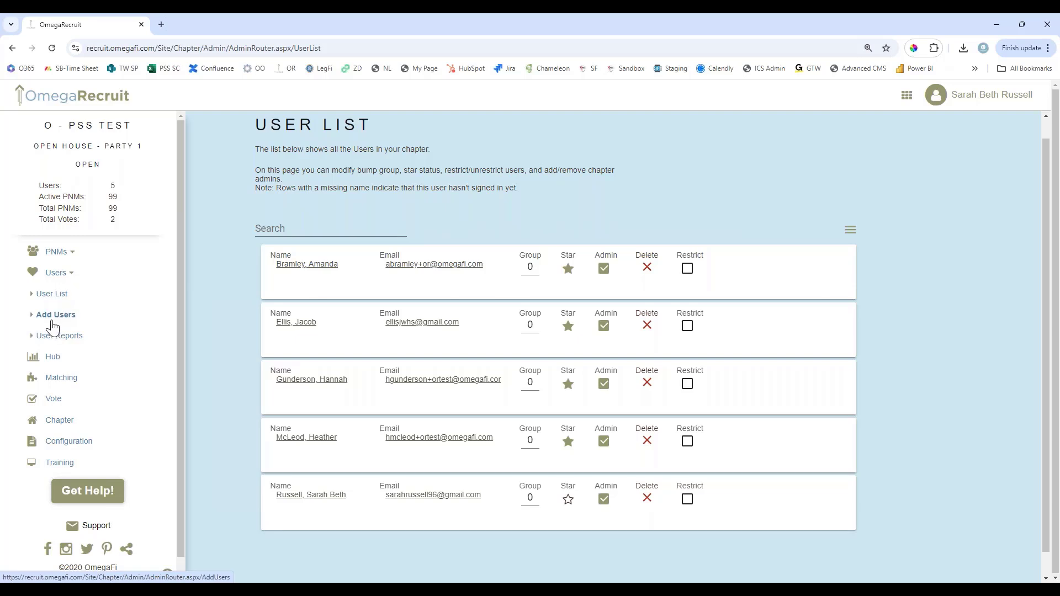
click(49, 314)
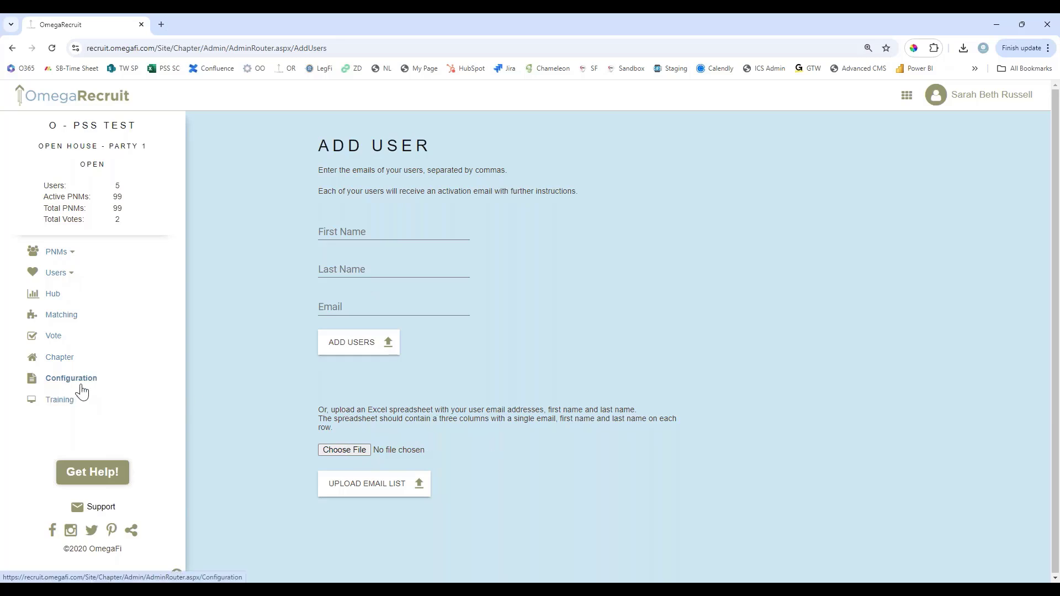
- Apply a Master Reset to the PSS TEST chapter from its chapter information and confirm it
click(62, 363)
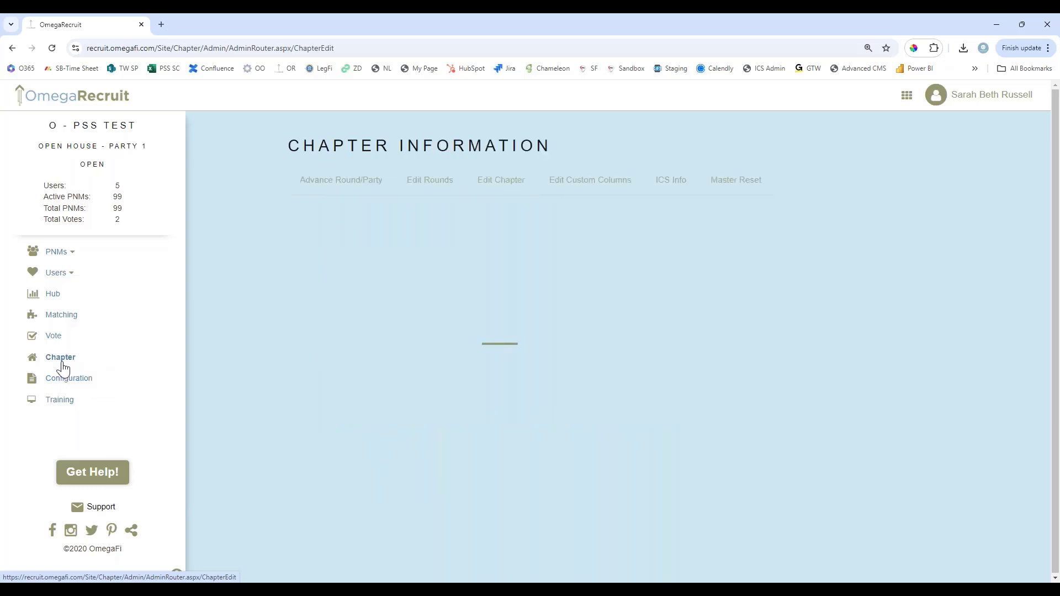
click(734, 195)
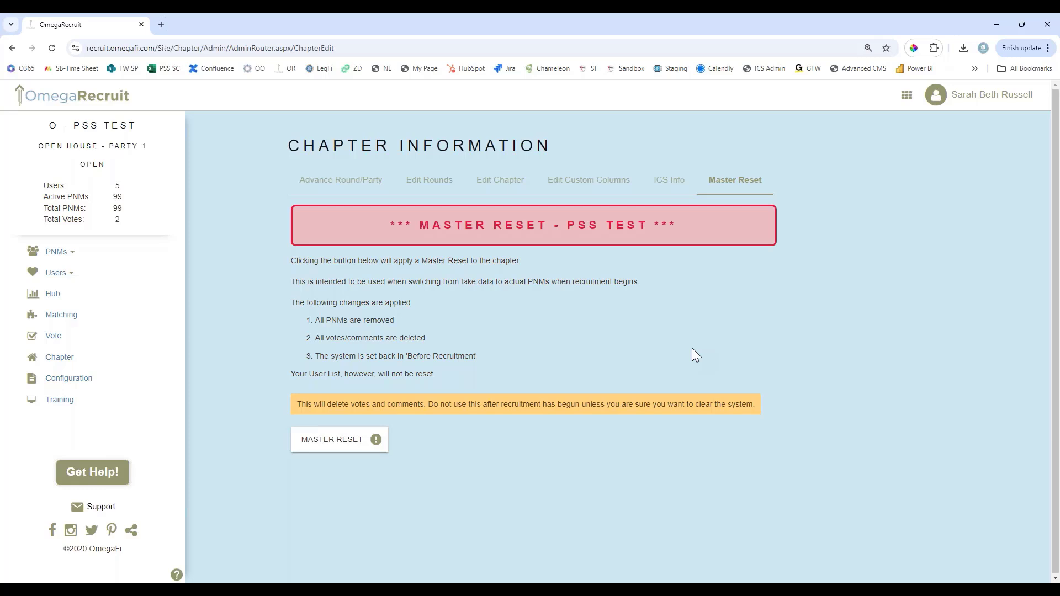
click(369, 439)
click(539, 424)
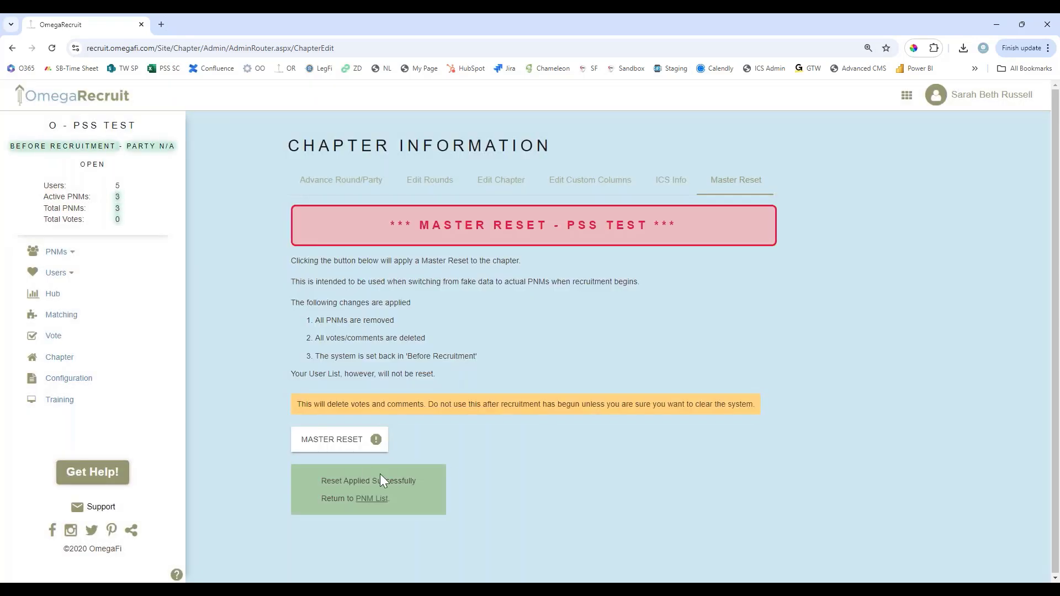
- Open the PNM list and accept the redirect to the chapter edit screen for updating recruitment dates
click(57, 253)
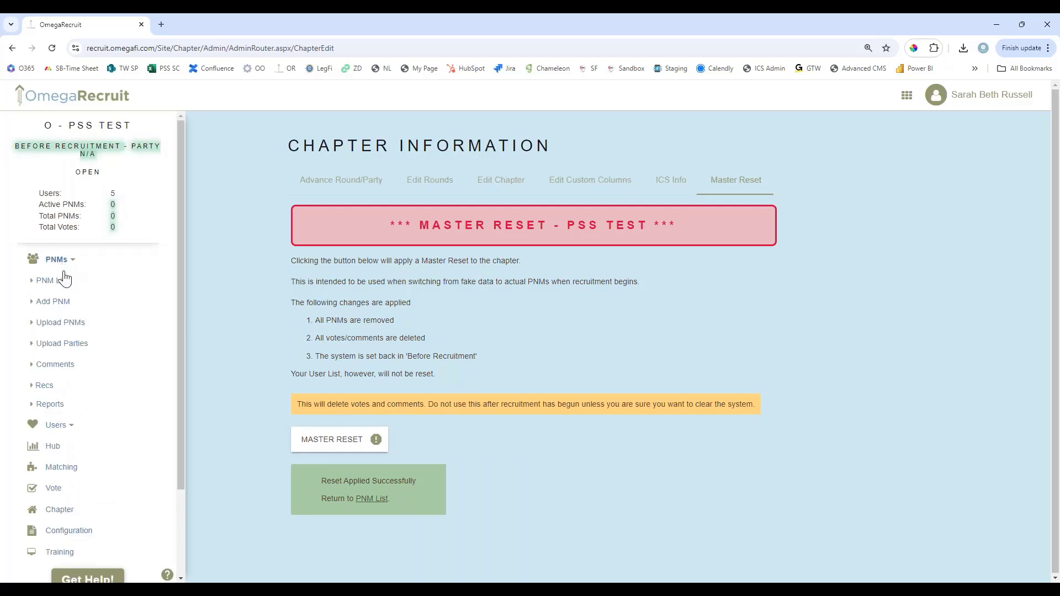
click(54, 281)
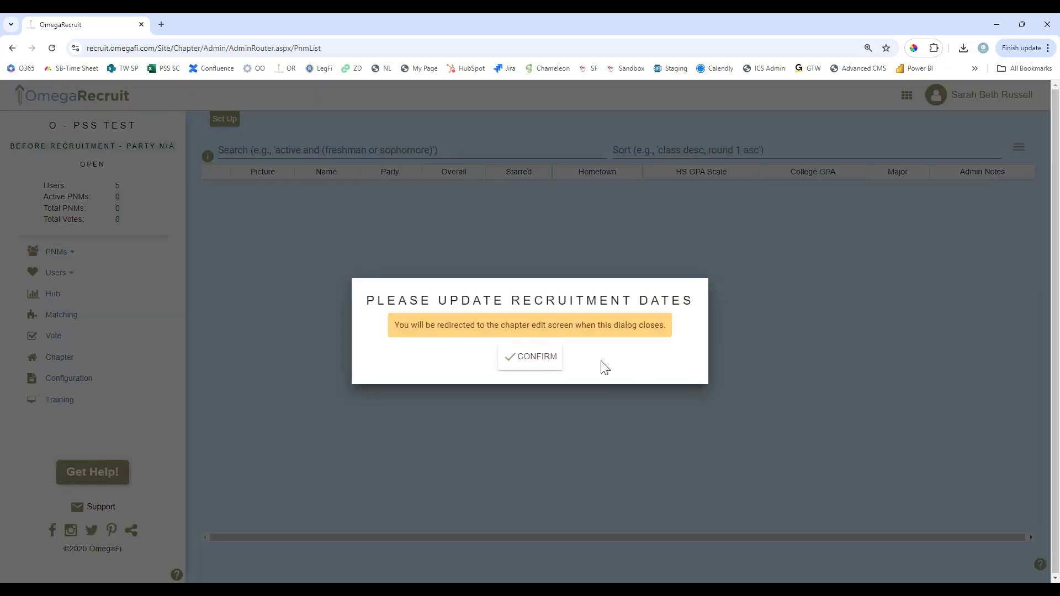
click(537, 359)
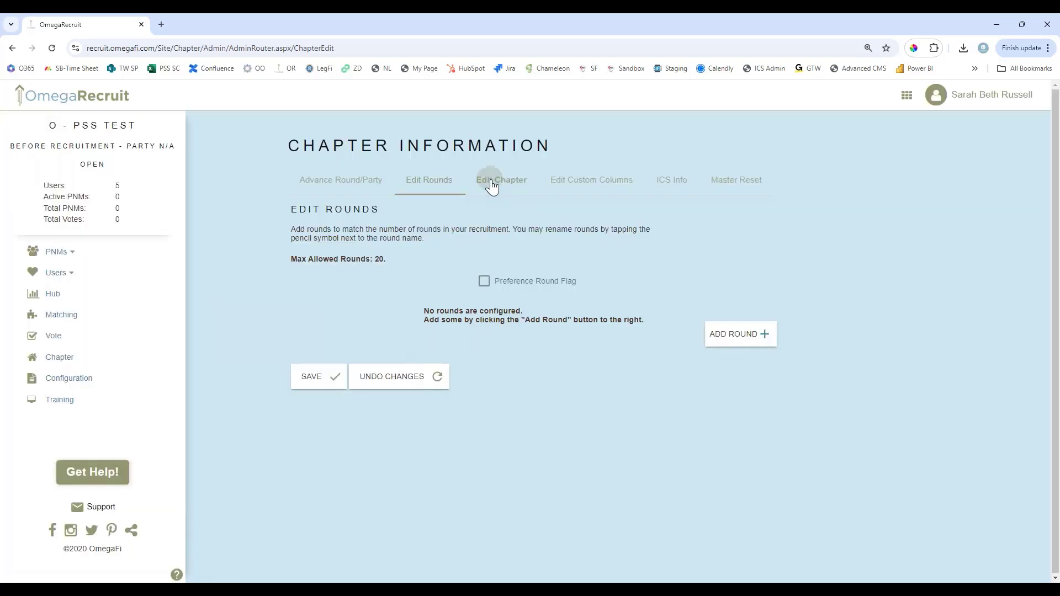
- In the chapter's edit form, set Recruitment Start to 9/18/2024 and Recruitment End to 10/31/2024, and save
click(489, 180)
click(436, 389)
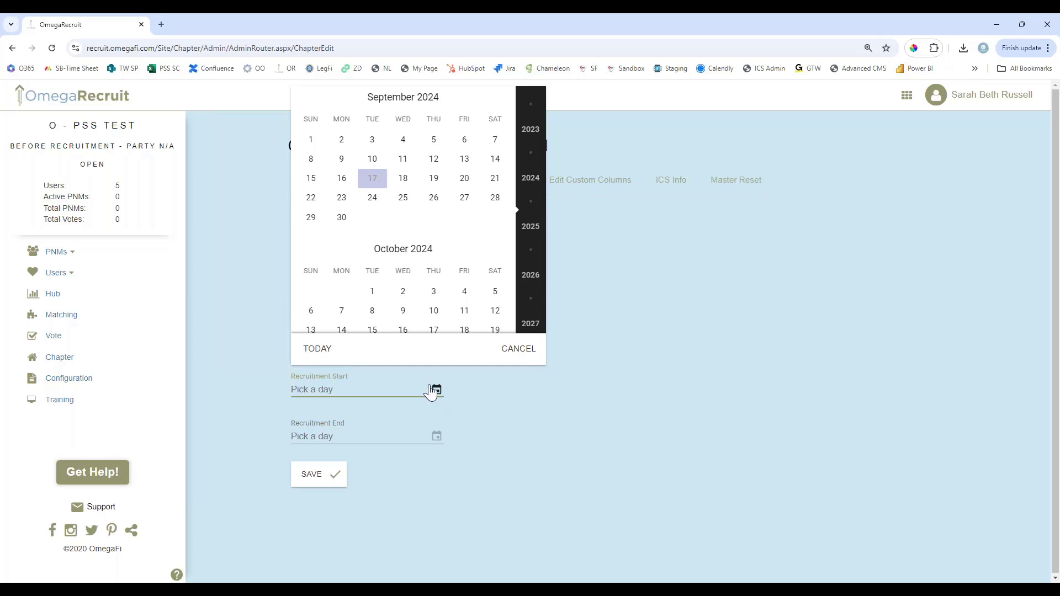
click(403, 177)
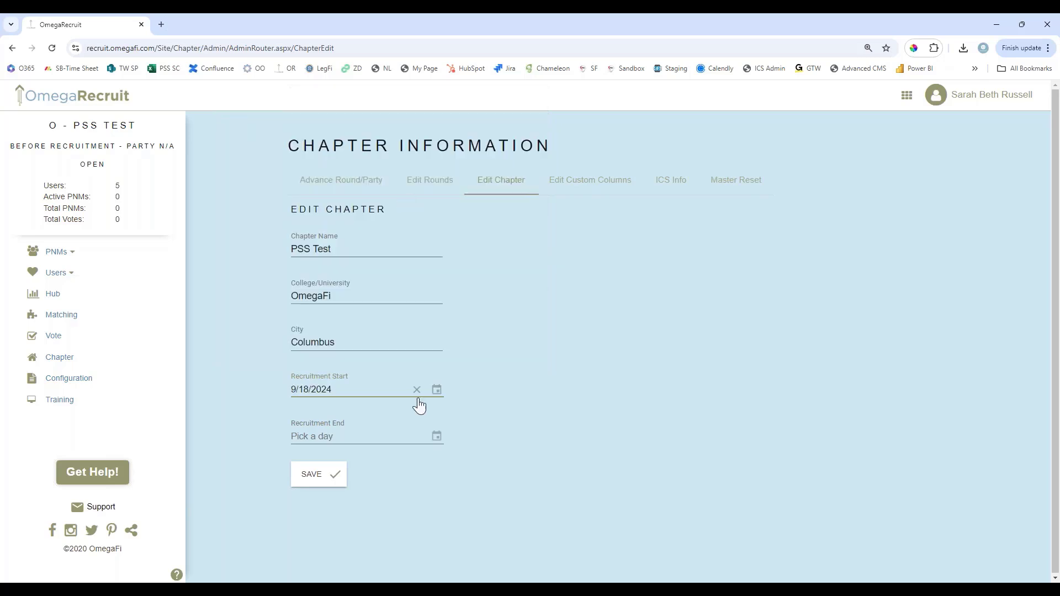
click(436, 436)
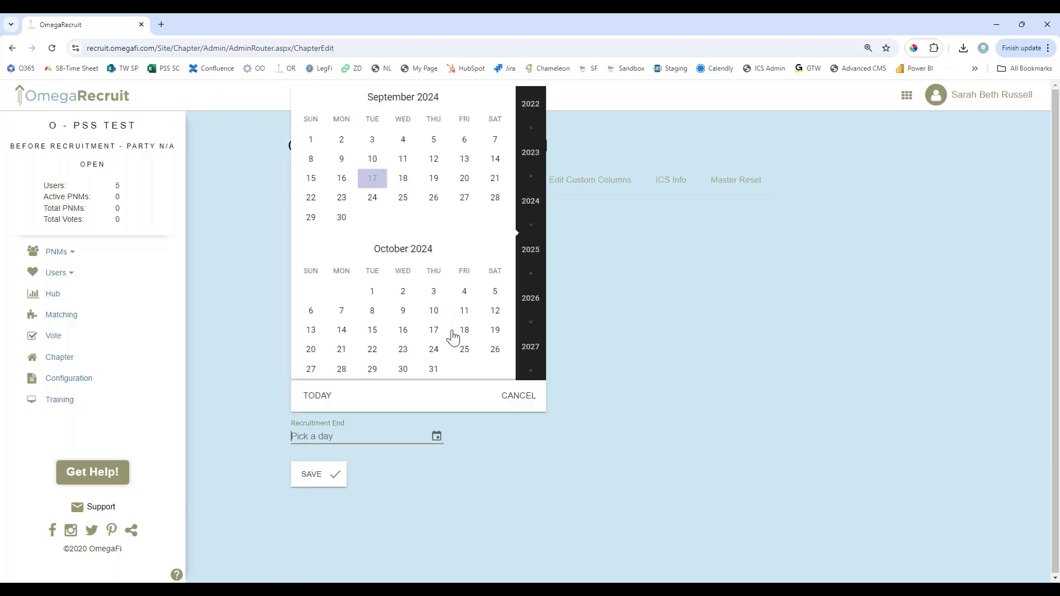
scroll(450, 336, down, 4)
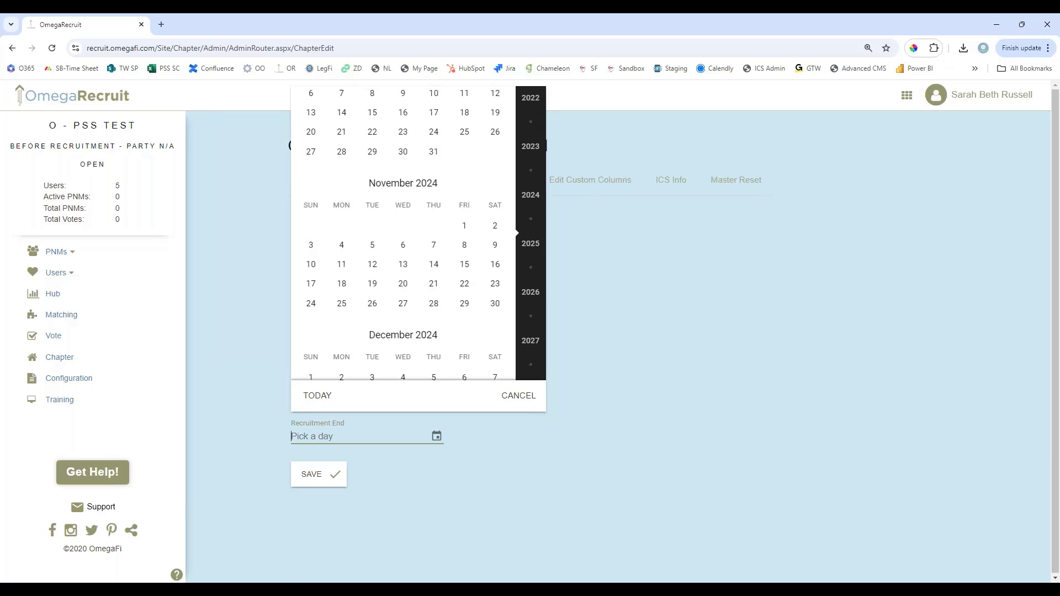
scroll(445, 333, up, 4)
click(433, 314)
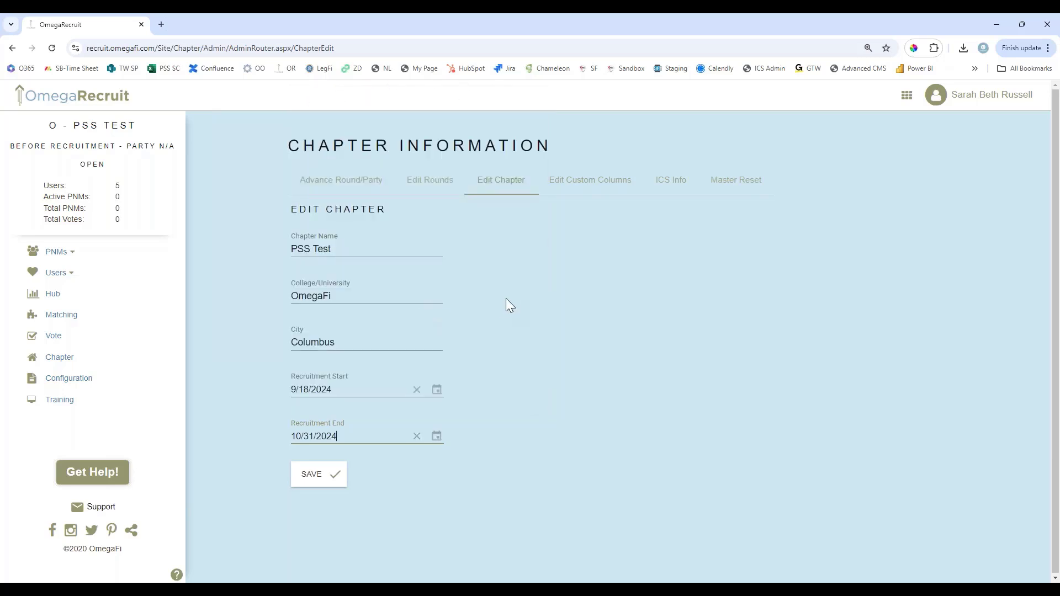
click(336, 484)
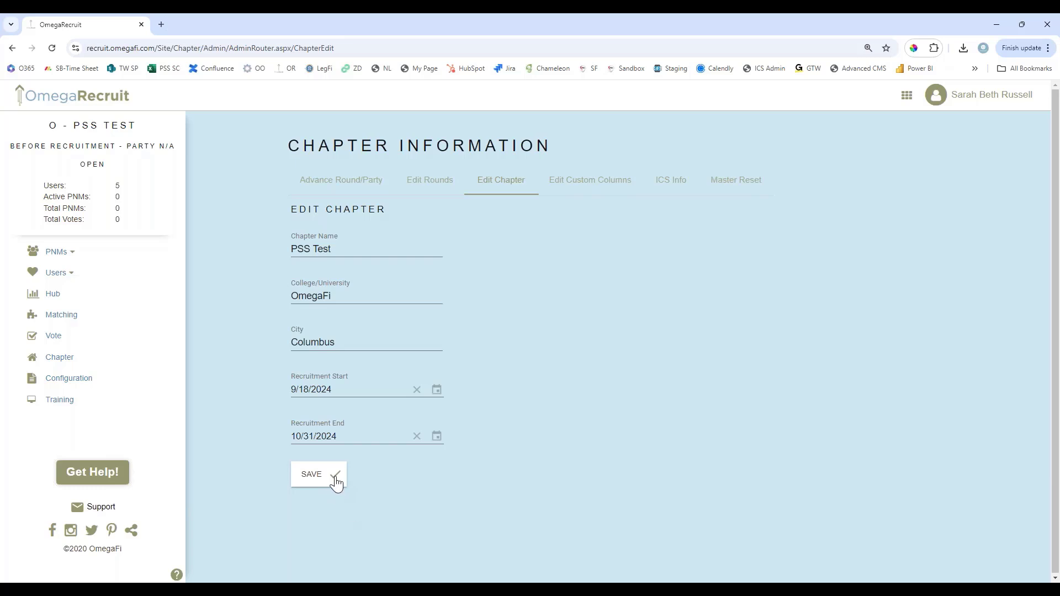
- Open the PNM List welcome page and follow setup Step 1 to the recruitment round settings
click(57, 253)
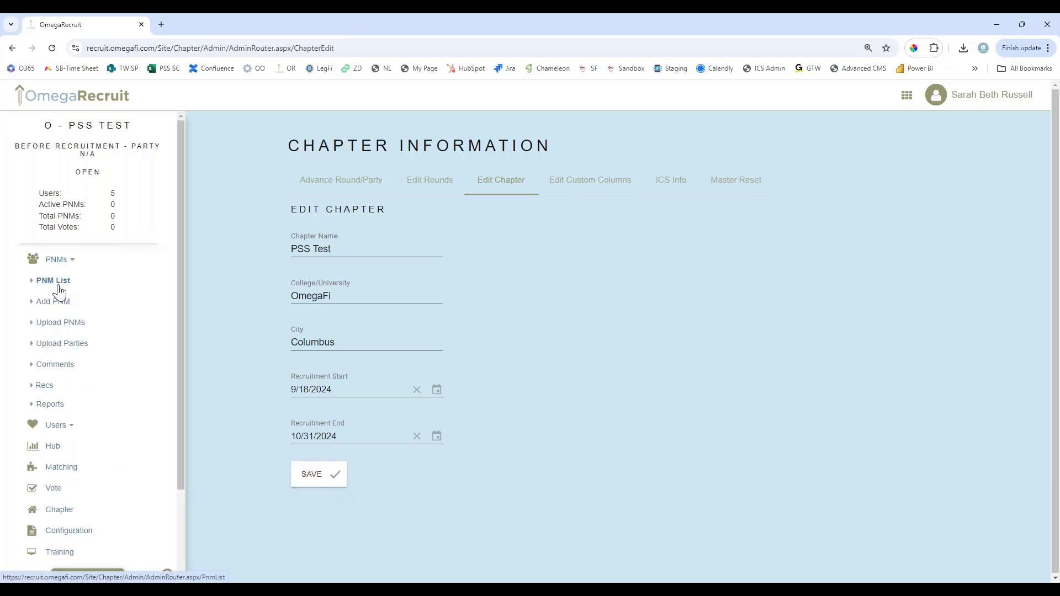
click(59, 286)
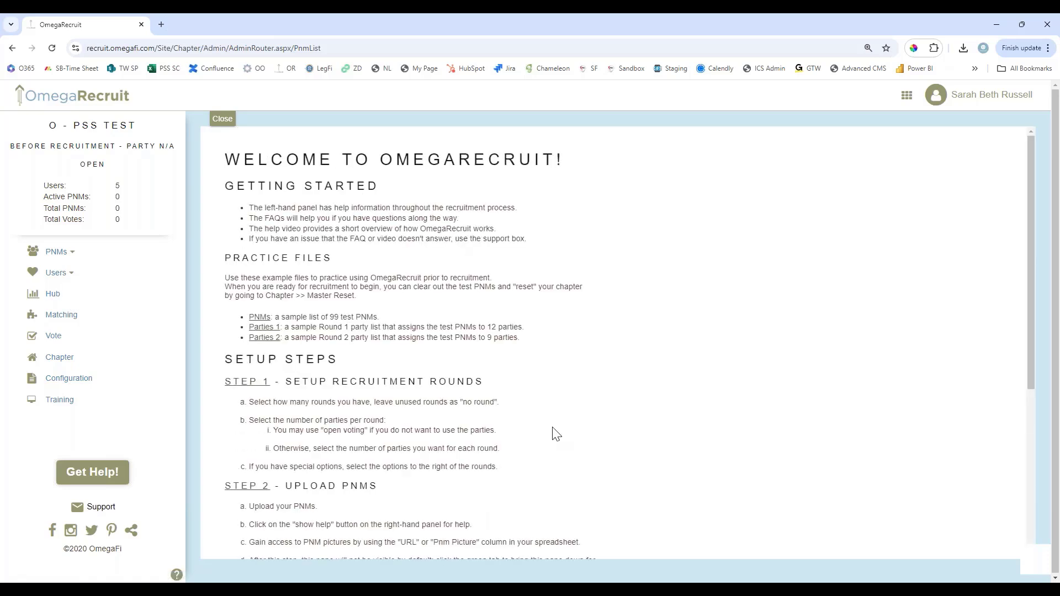
scroll(556, 435, down, 1)
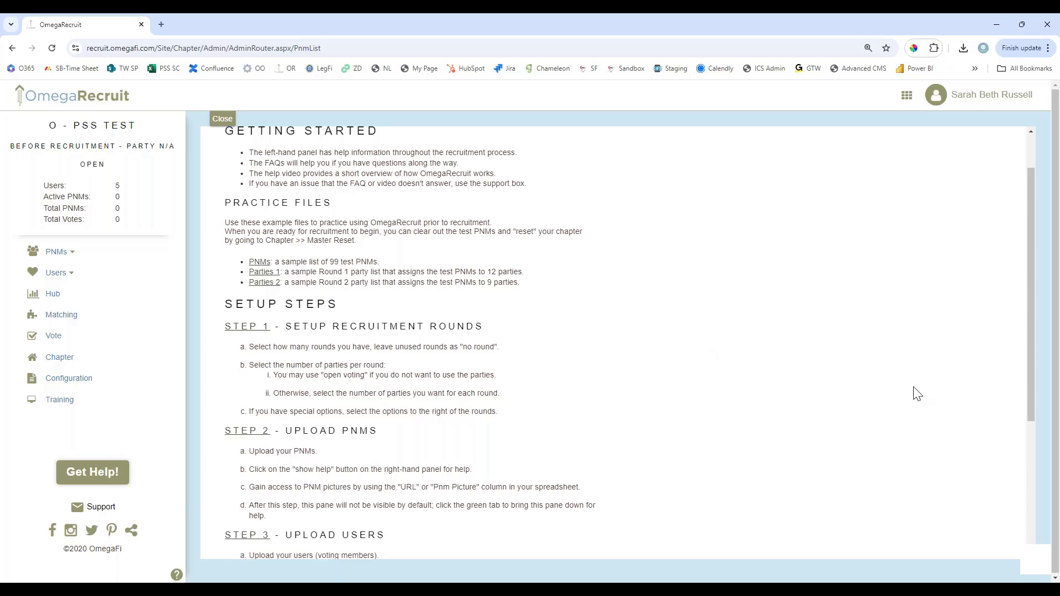
click(263, 331)
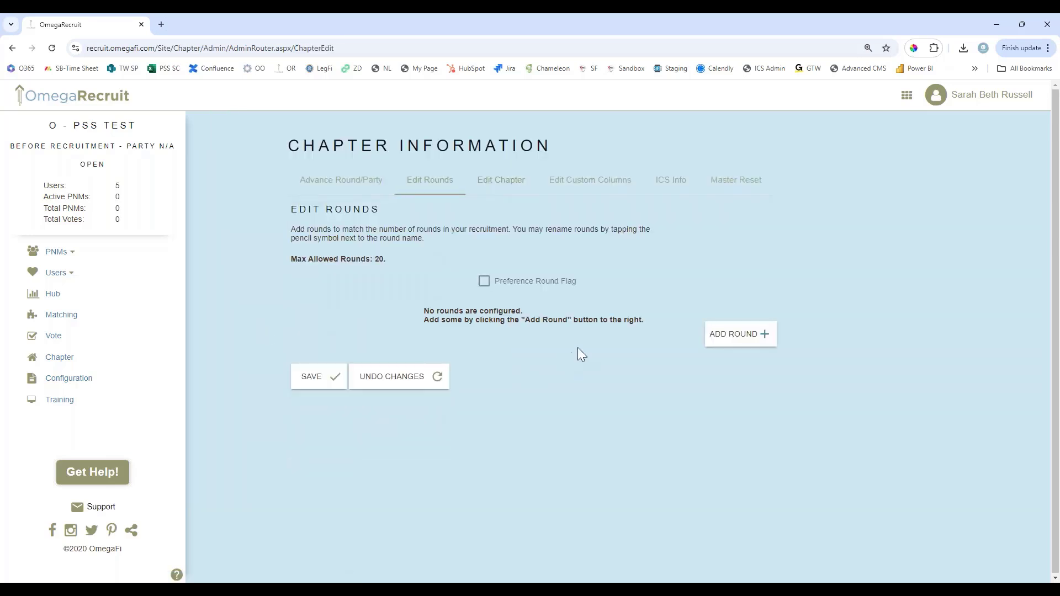
- Add three recruitment rounds to the chapter
click(971, 95)
click(752, 334)
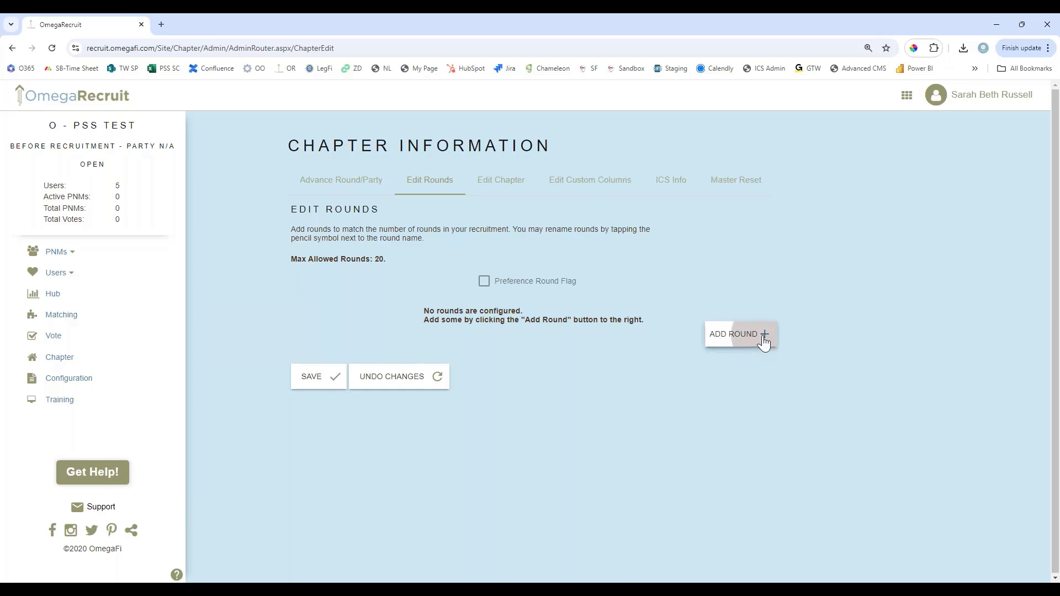
double_click(751, 348)
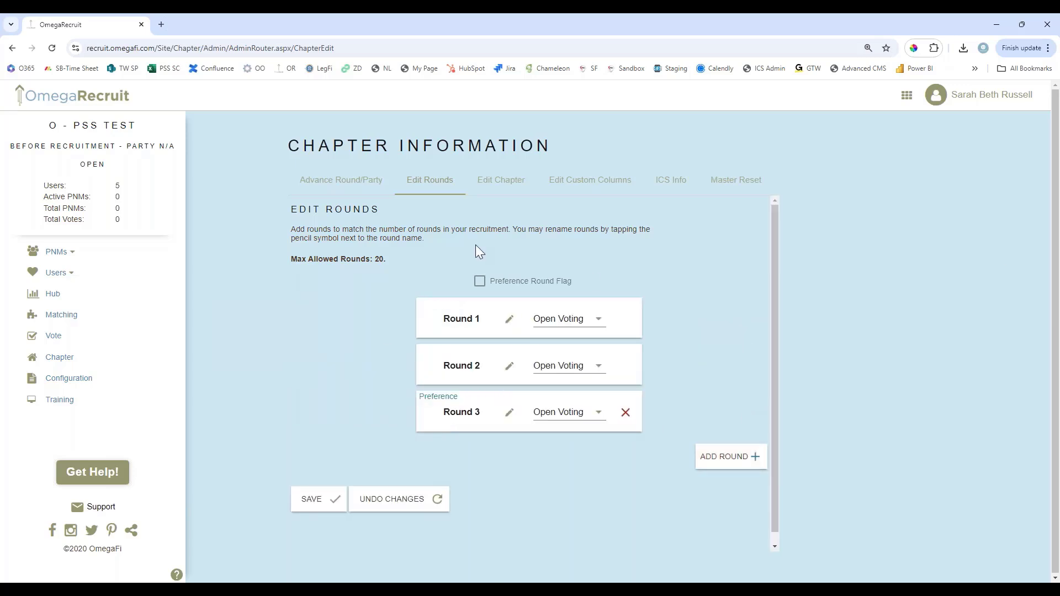
- Open Round 1's name for editing, keep its voting type at Open Voting, and save the rounds
click(508, 319)
click(706, 283)
click(578, 326)
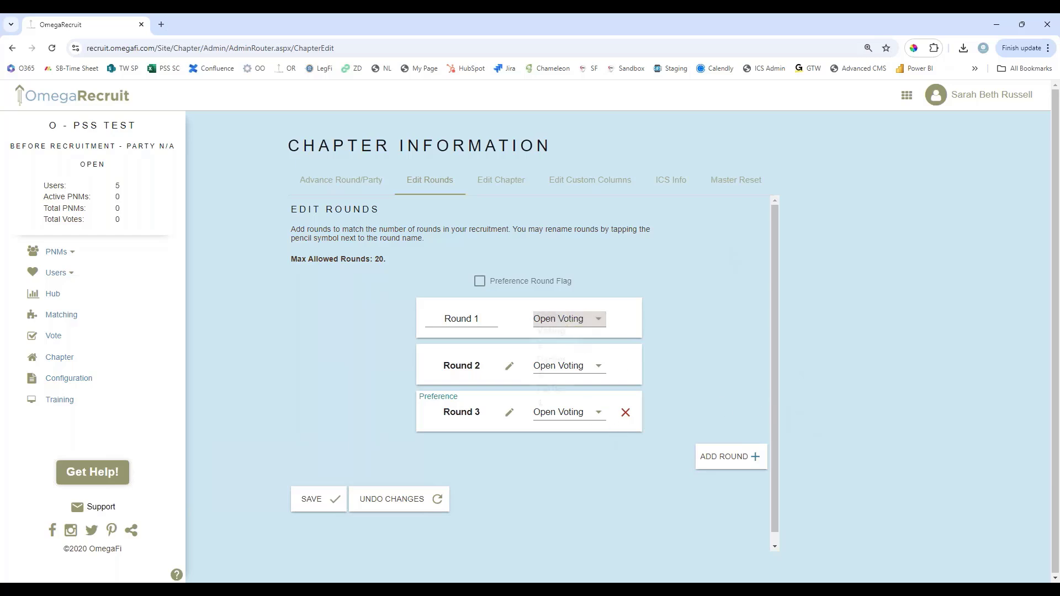
click(525, 336)
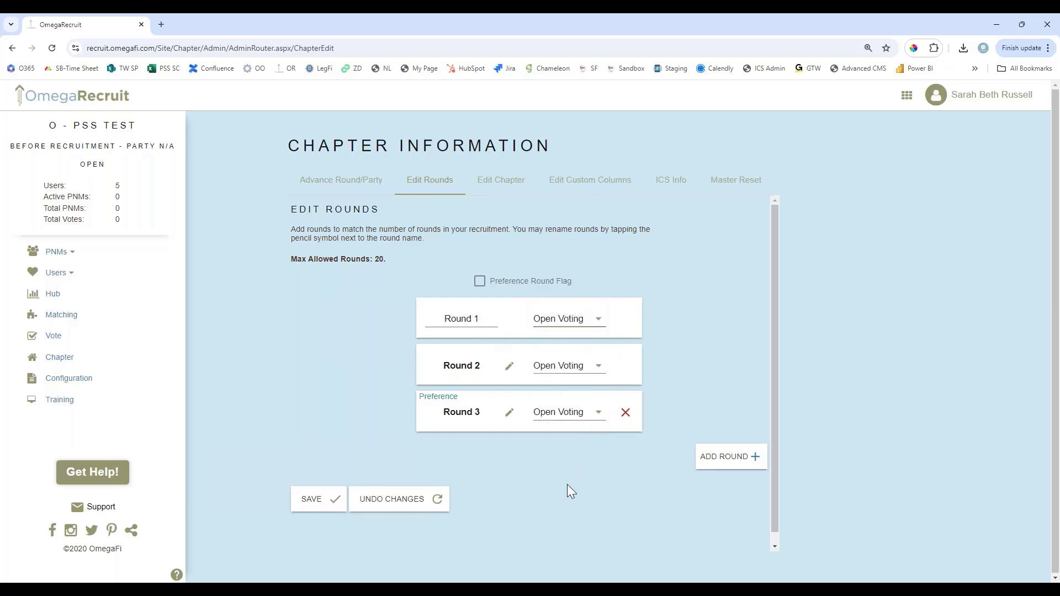
click(327, 503)
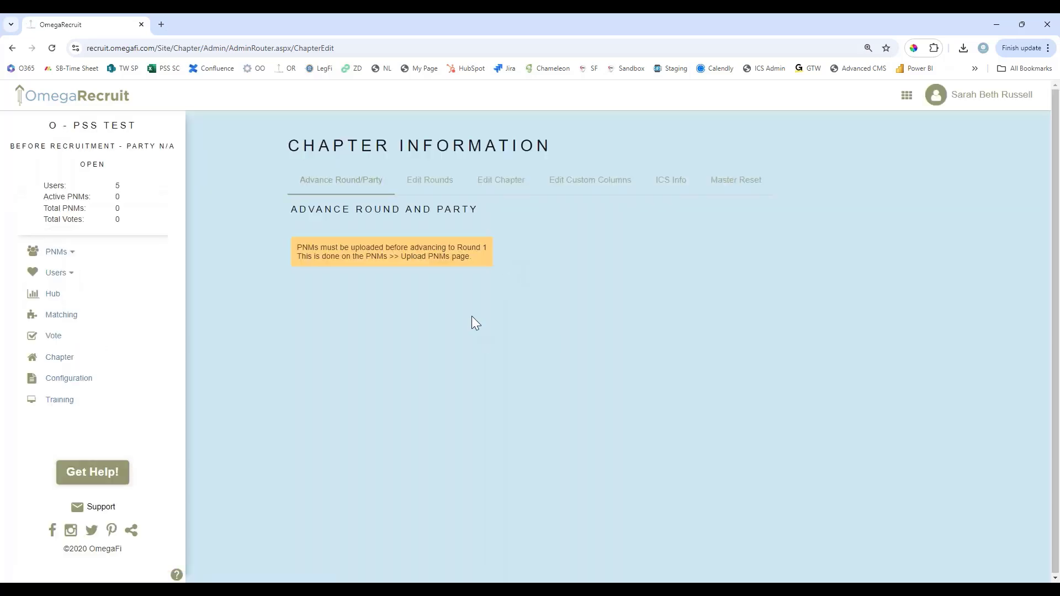
- Revisit the chapter's round settings and open the PNM upload page through setup Step 2 on the PNM List
click(442, 196)
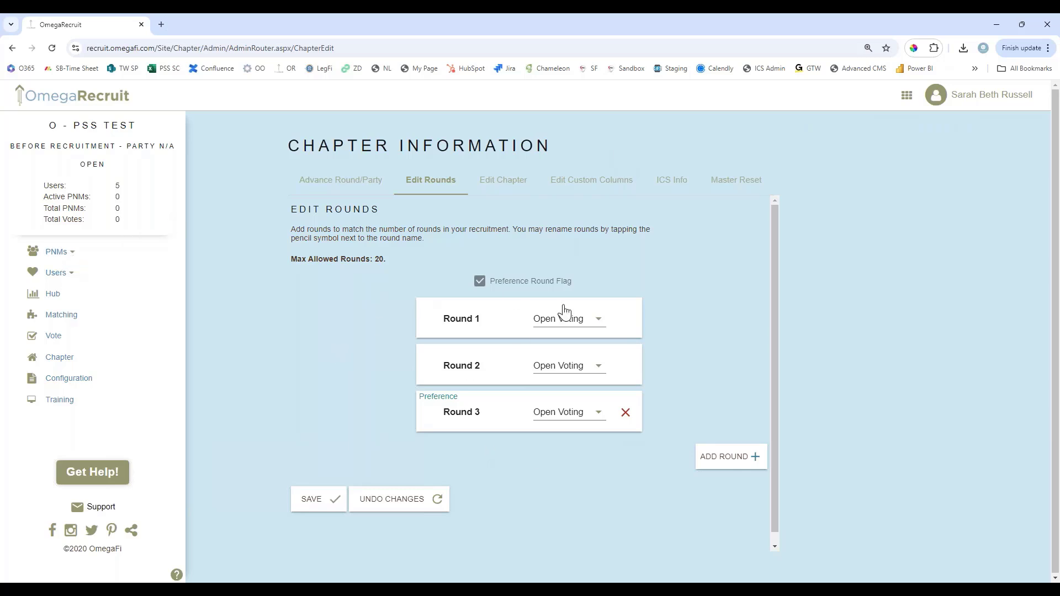
click(57, 253)
click(54, 281)
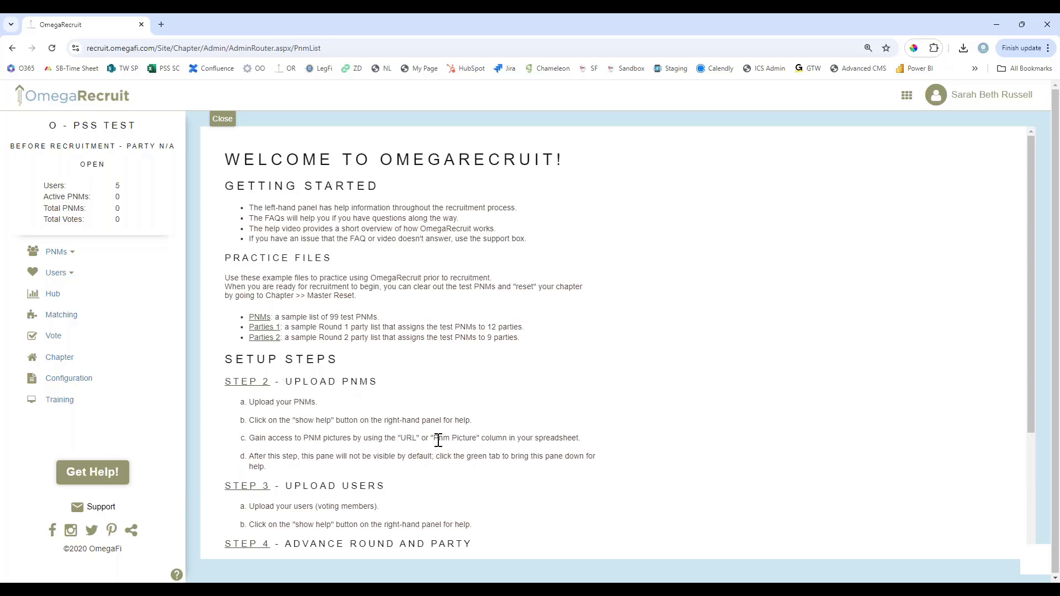
click(259, 385)
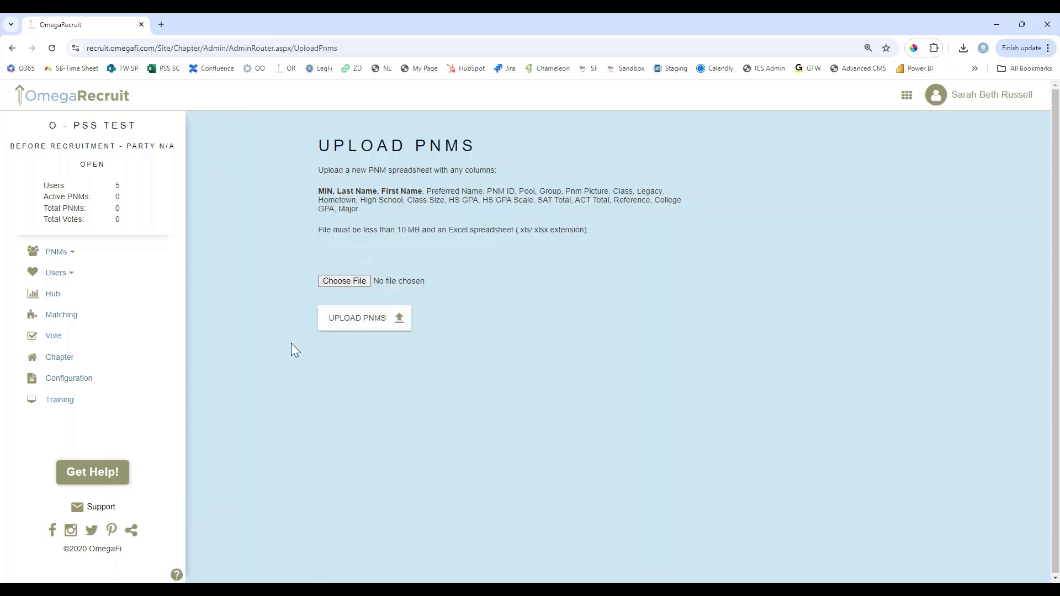
- Choose the Testing PNMs spreadsheet from Documents > OR > Testing and upload it as the chapter's PNMs
click(353, 280)
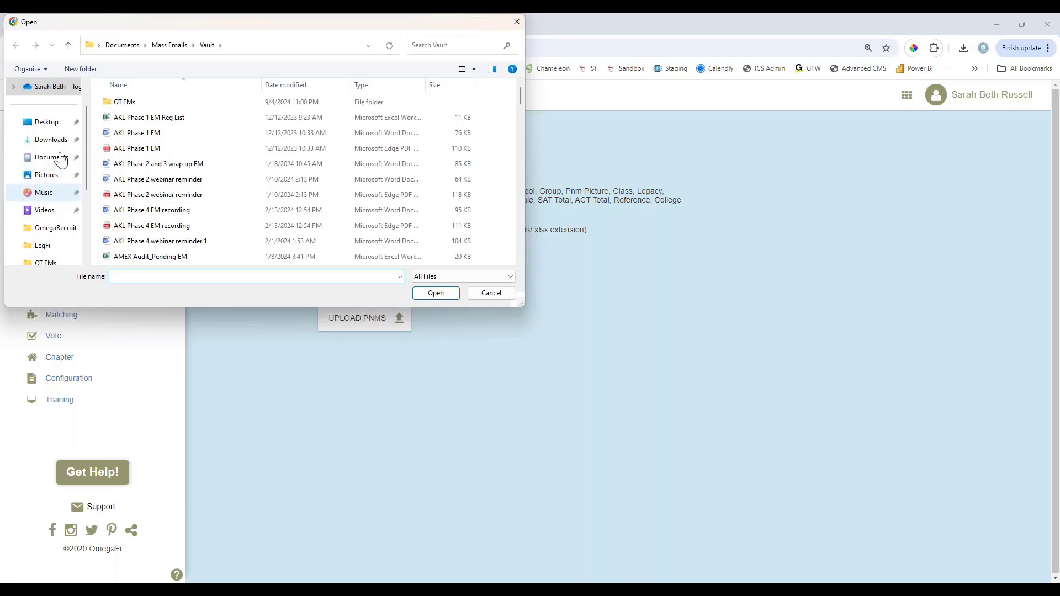
click(50, 157)
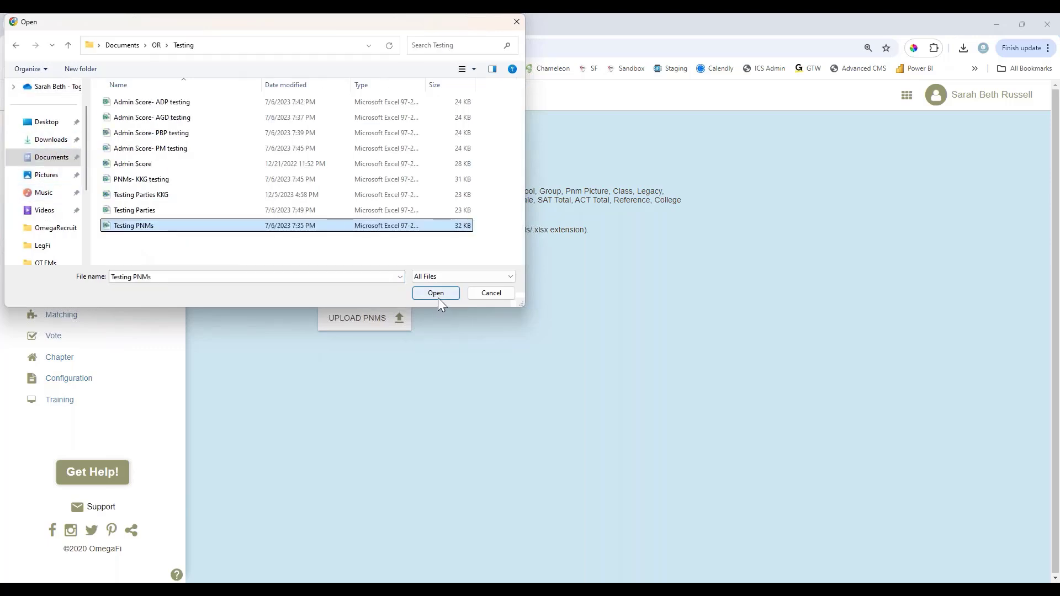
click(438, 293)
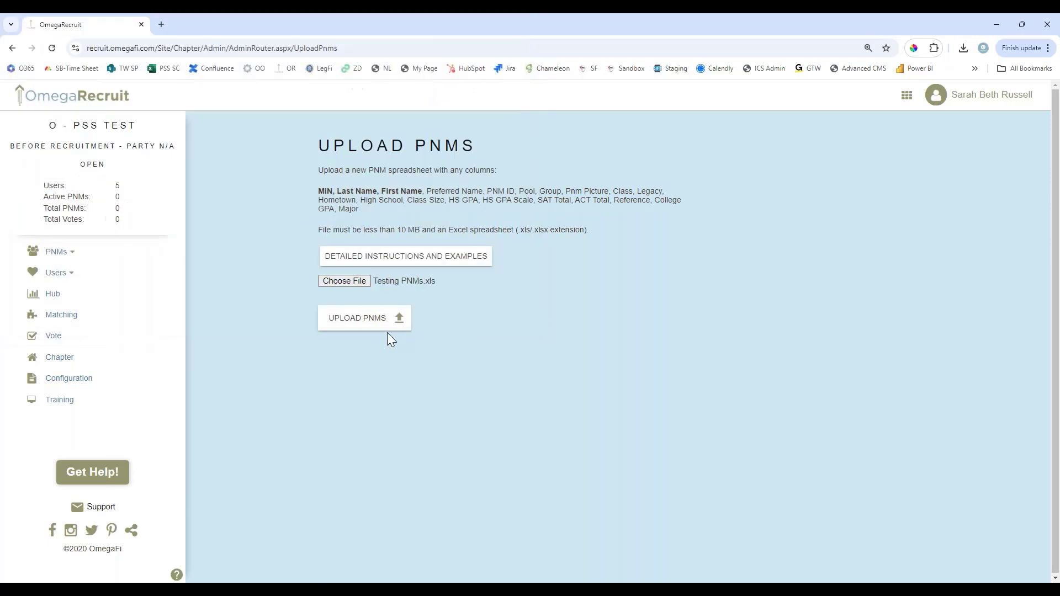
click(375, 325)
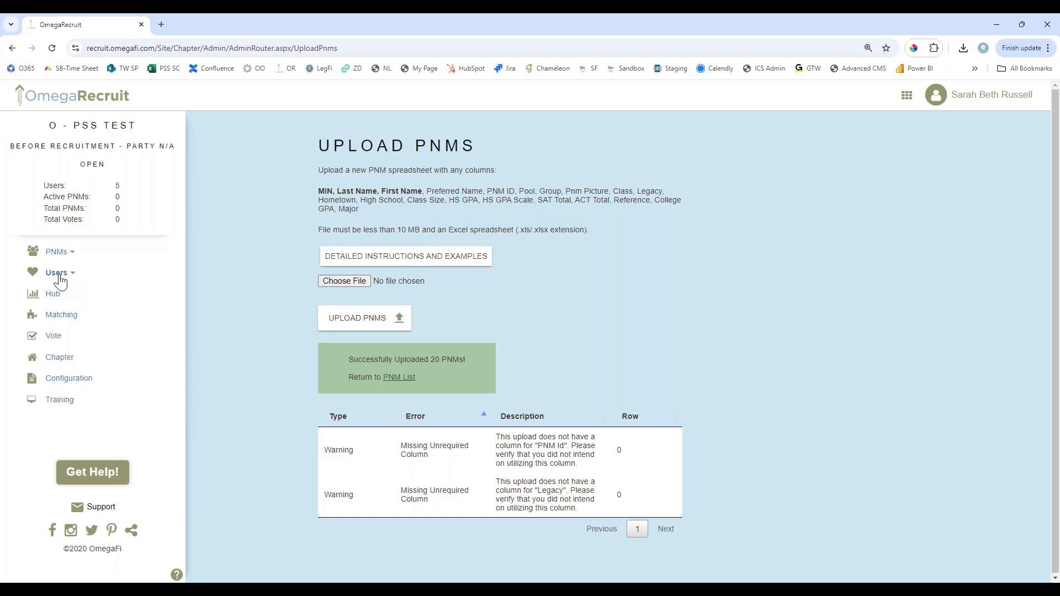
- Open the Add New PNM form and look through its fields for entering a single PNM
click(57, 252)
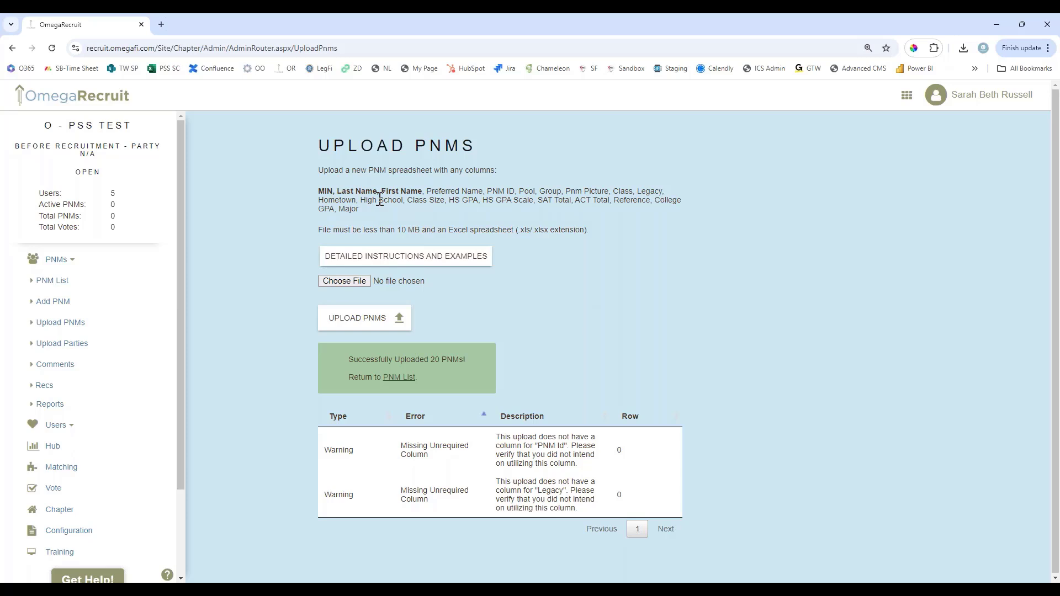
click(61, 310)
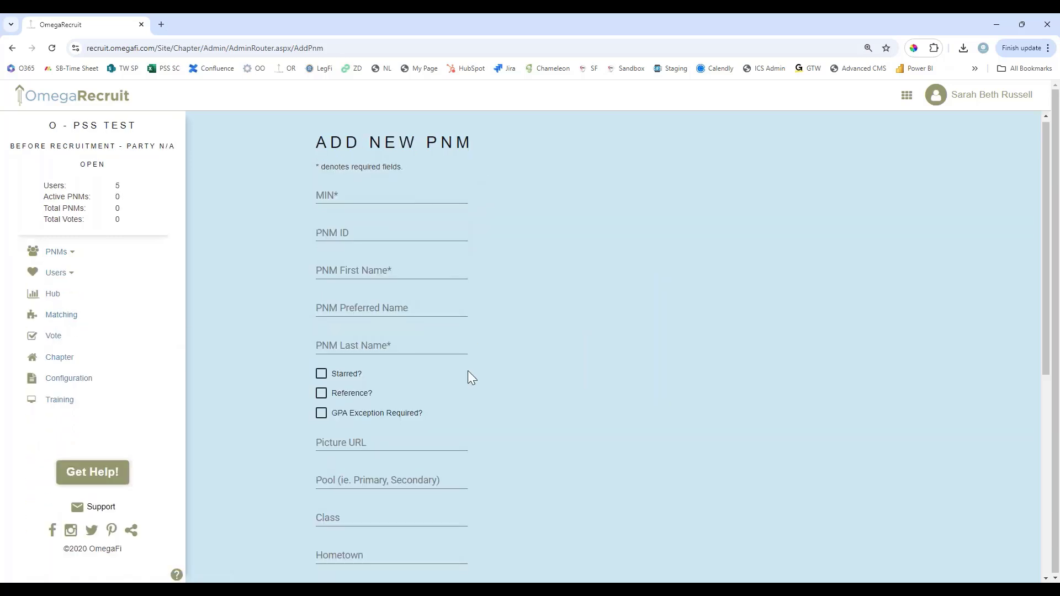
scroll(442, 331, down, 5)
scroll(445, 386, up, 3)
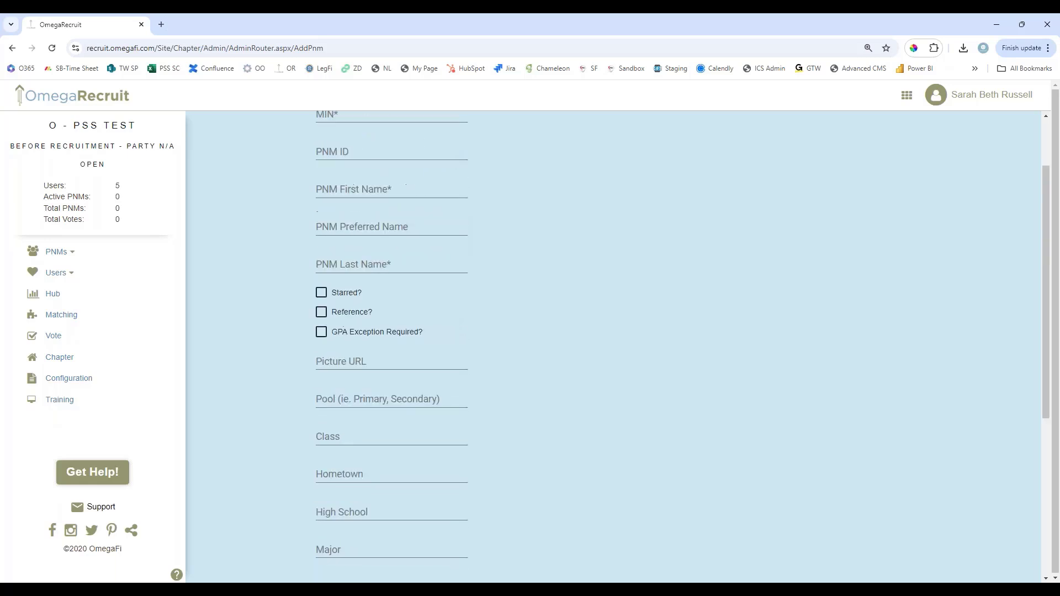
scroll(74, 310, up, 2)
- Open the detailed instructions for uploading PNMs and read through the example spreadsheet, accepted header titles and file-saving guidance
click(56, 252)
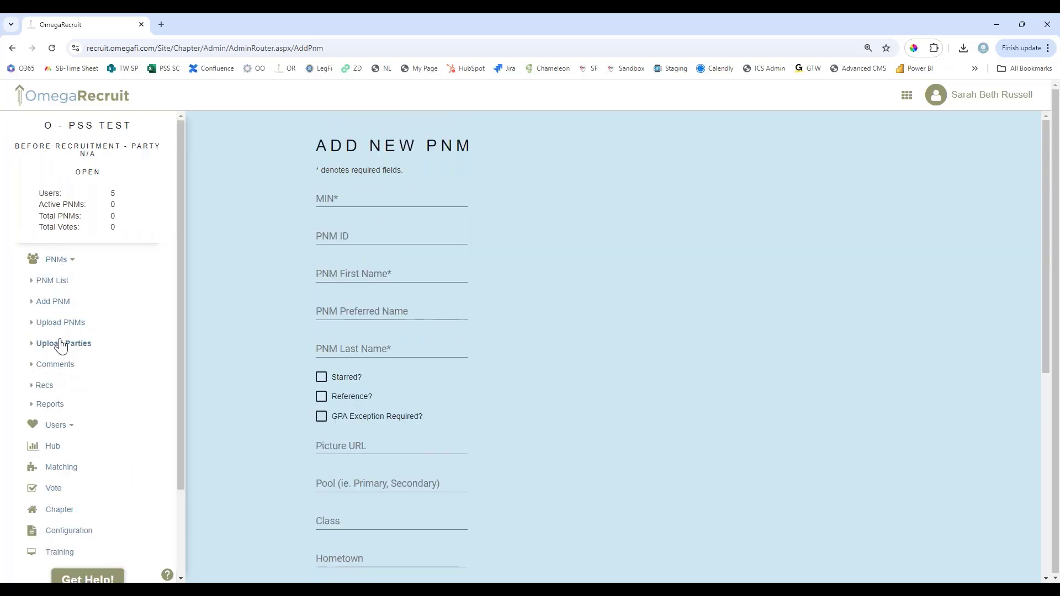
click(61, 322)
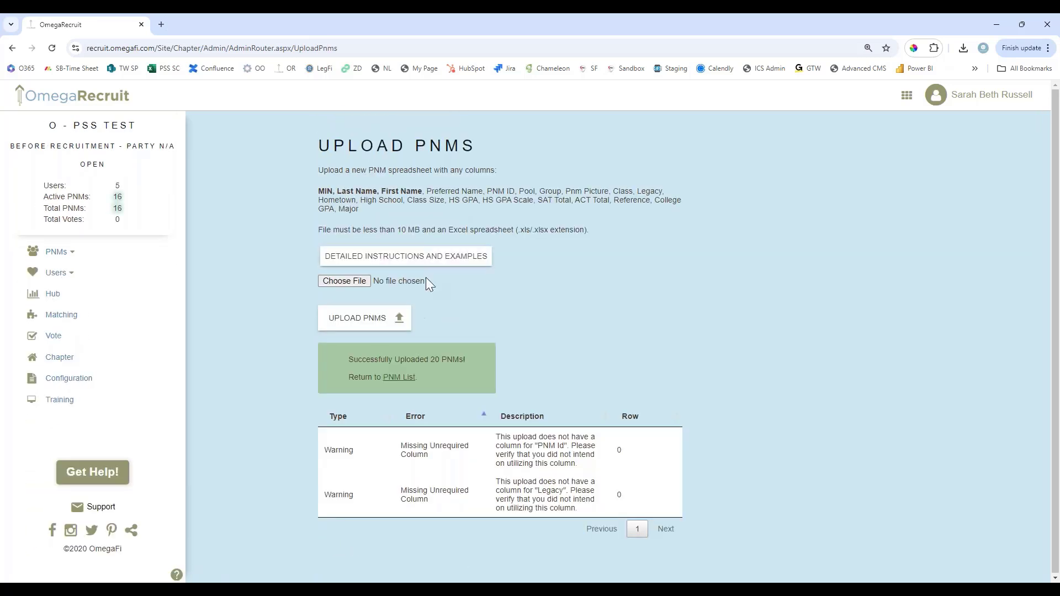
click(432, 257)
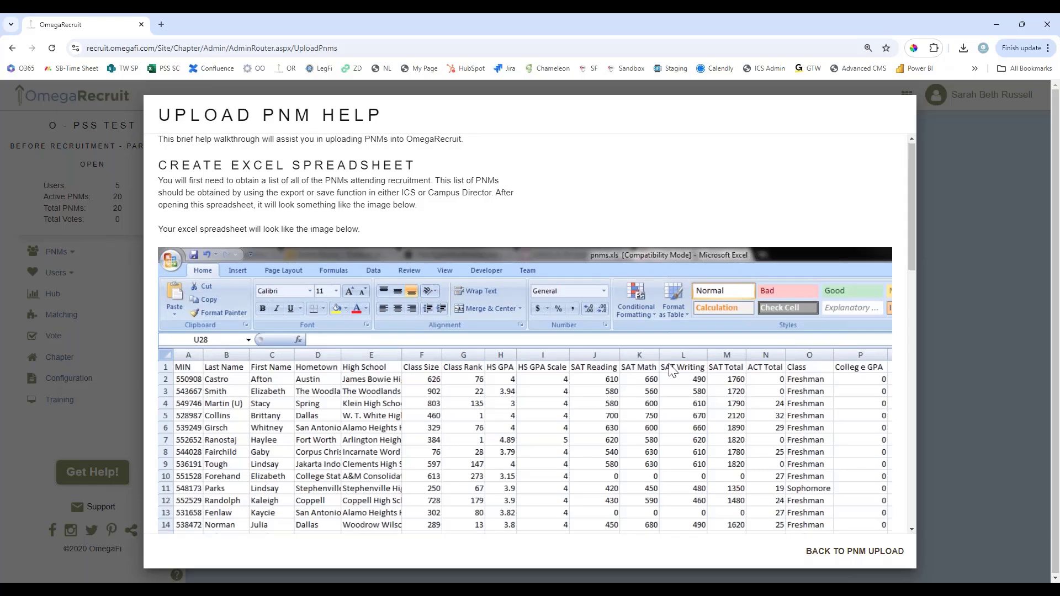
scroll(673, 370, down, 2)
scroll(672, 370, up, 3)
scroll(850, 385, down, 1)
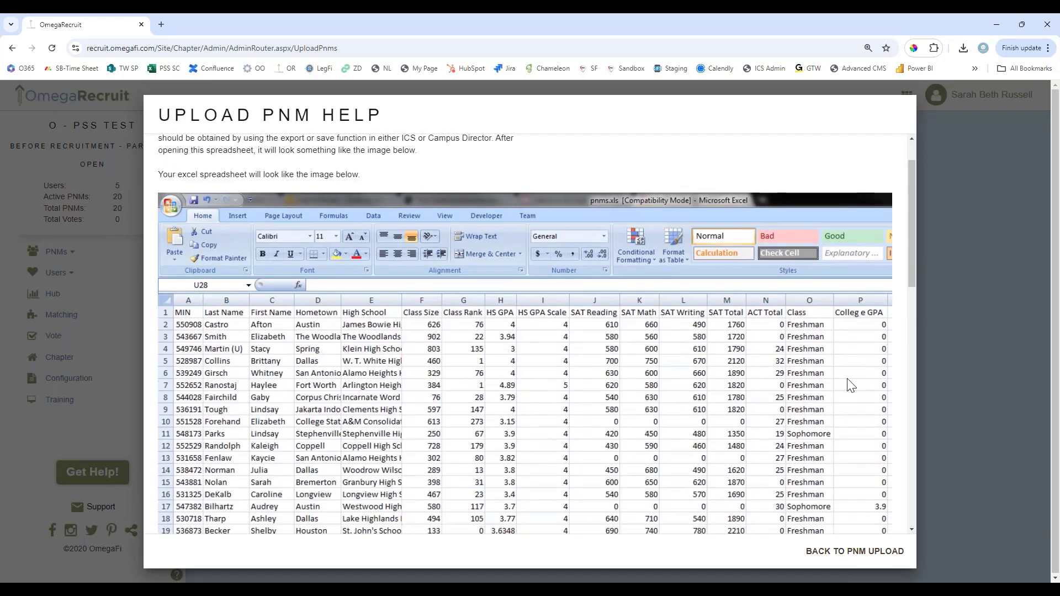
scroll(849, 386, down, 2)
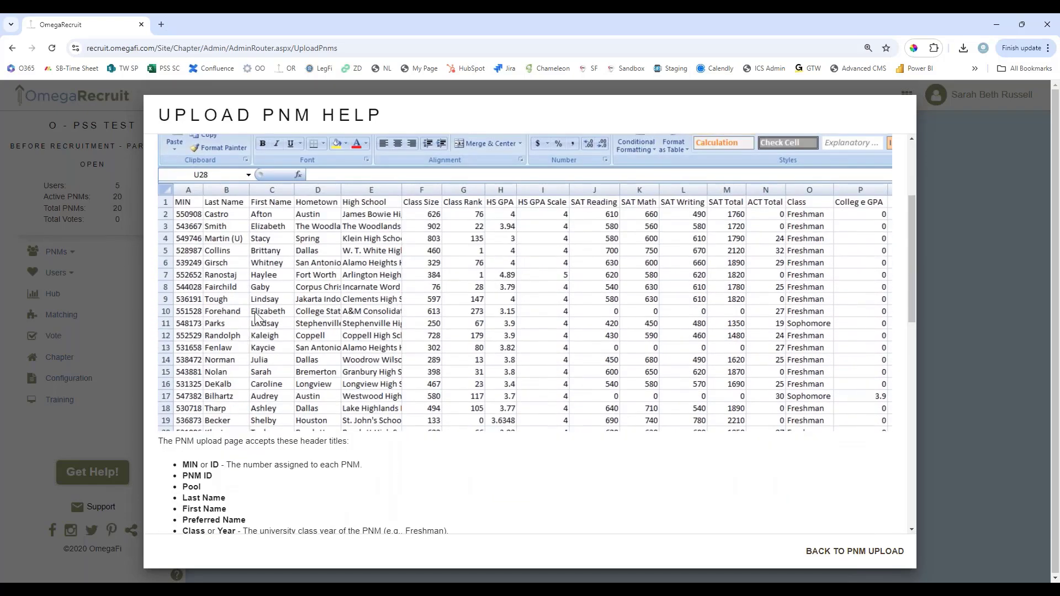
scroll(602, 396, down, 2)
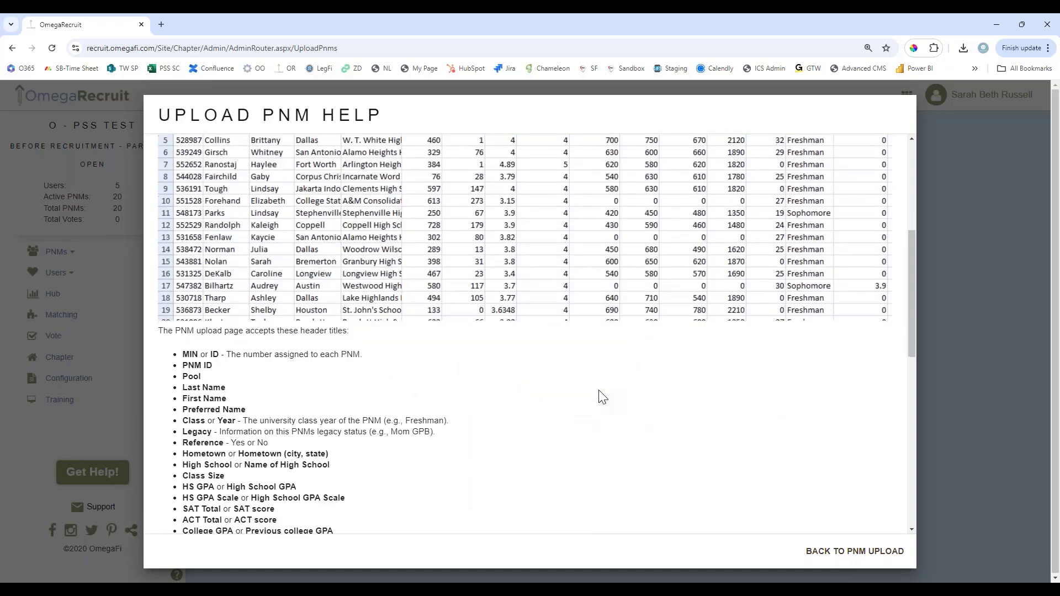
scroll(602, 396, down, 2)
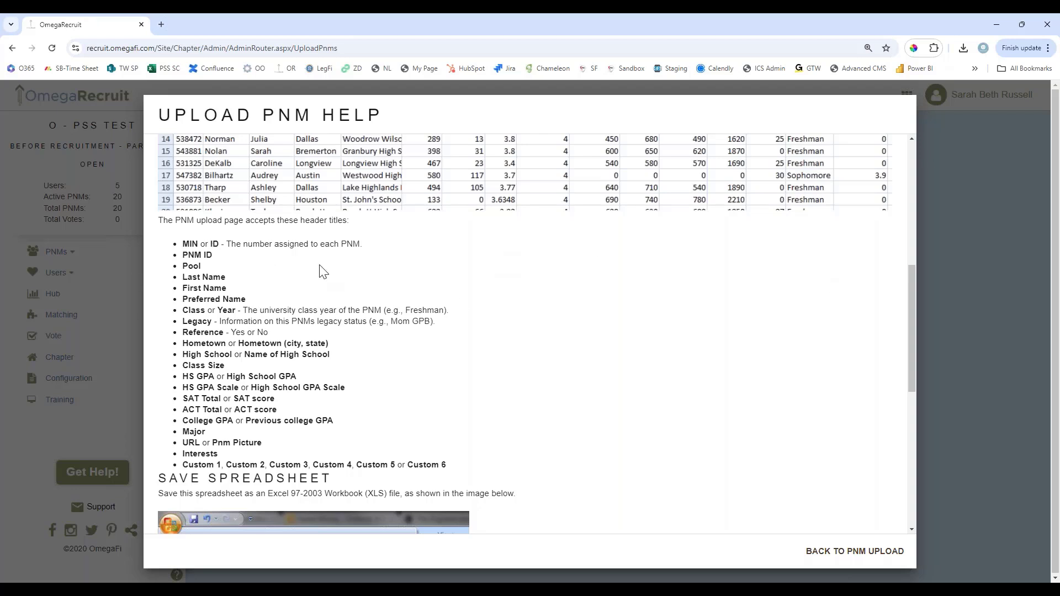
scroll(239, 244, down, 1)
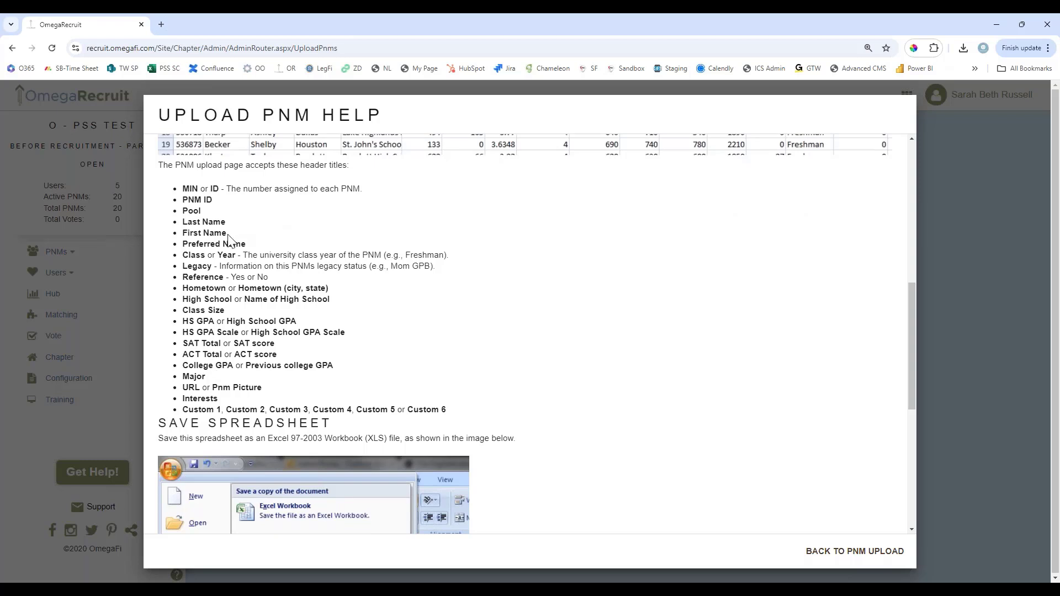
scroll(449, 423, down, 1)
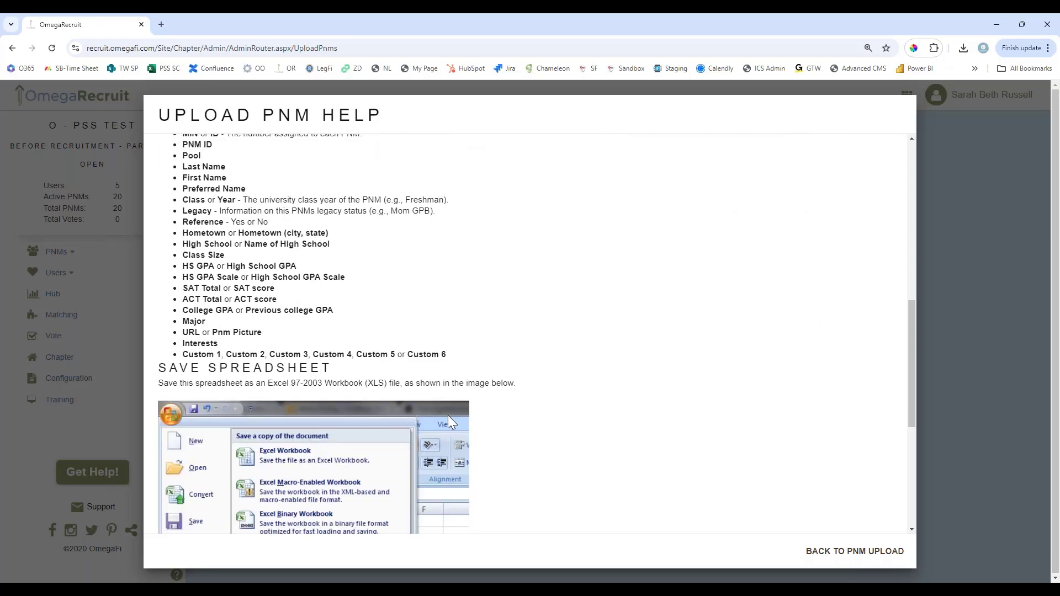
scroll(453, 408, down, 3)
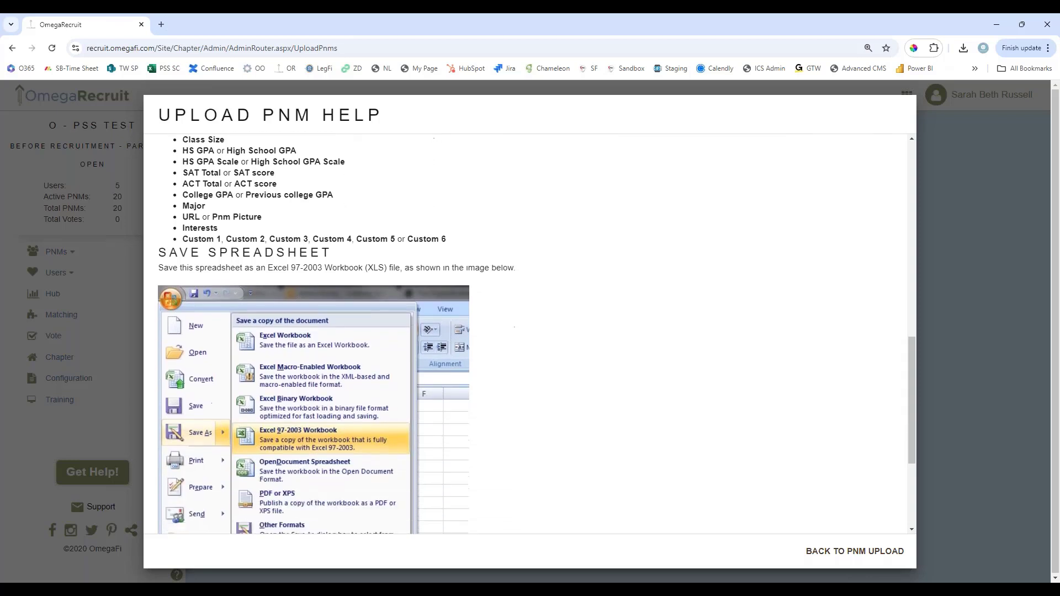
- Read the rest of the PNM upload help through the Upload File section and close it
scroll(328, 392, down, 1)
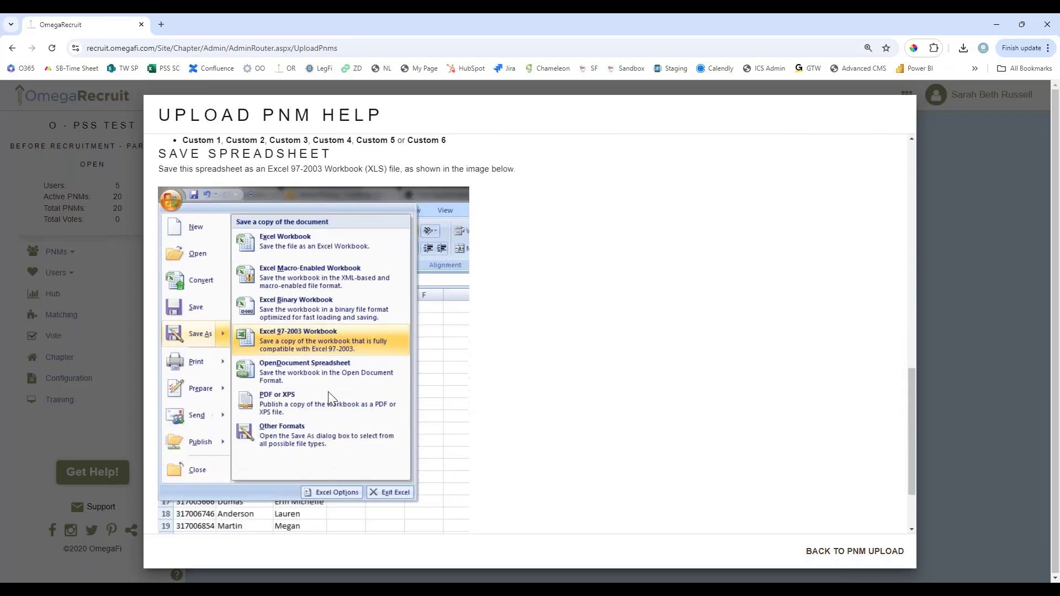
scroll(328, 392, down, 2)
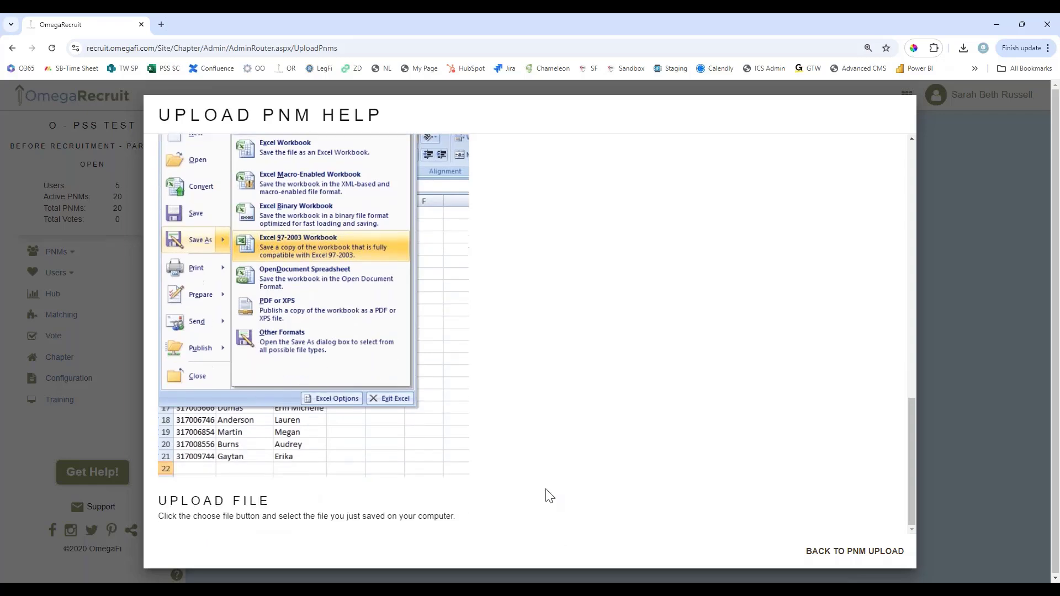
click(981, 390)
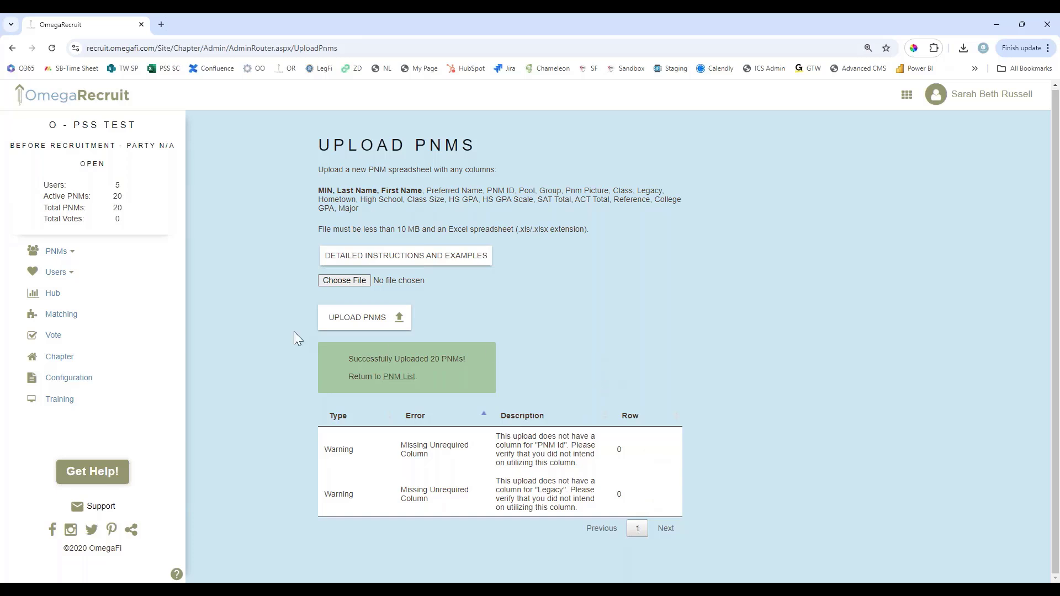
- Open the PNM List's setup guide, read through the remaining setup steps from Step 3 onward, and close it
click(58, 252)
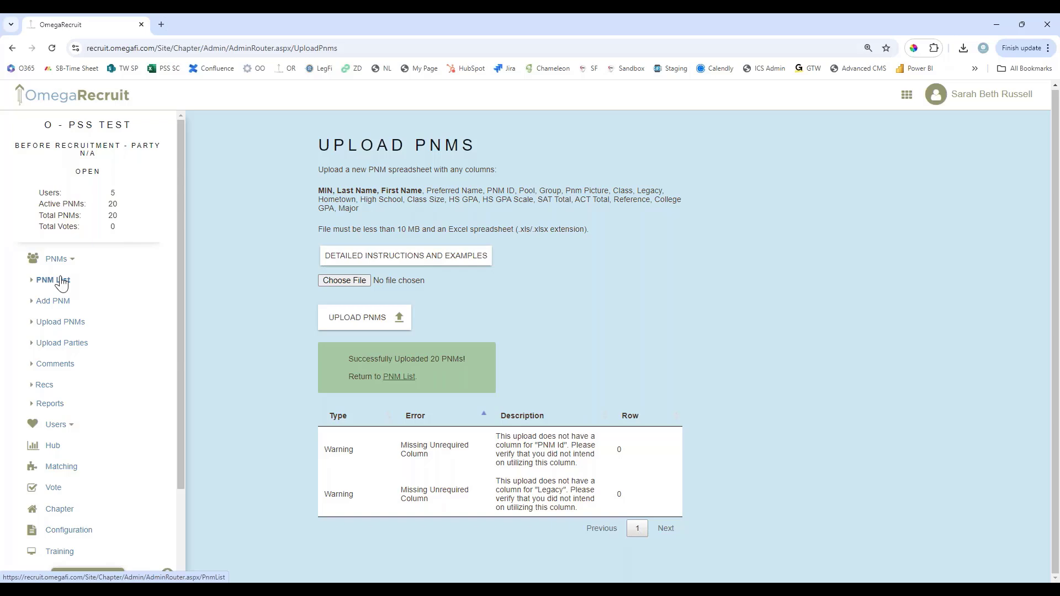
click(61, 281)
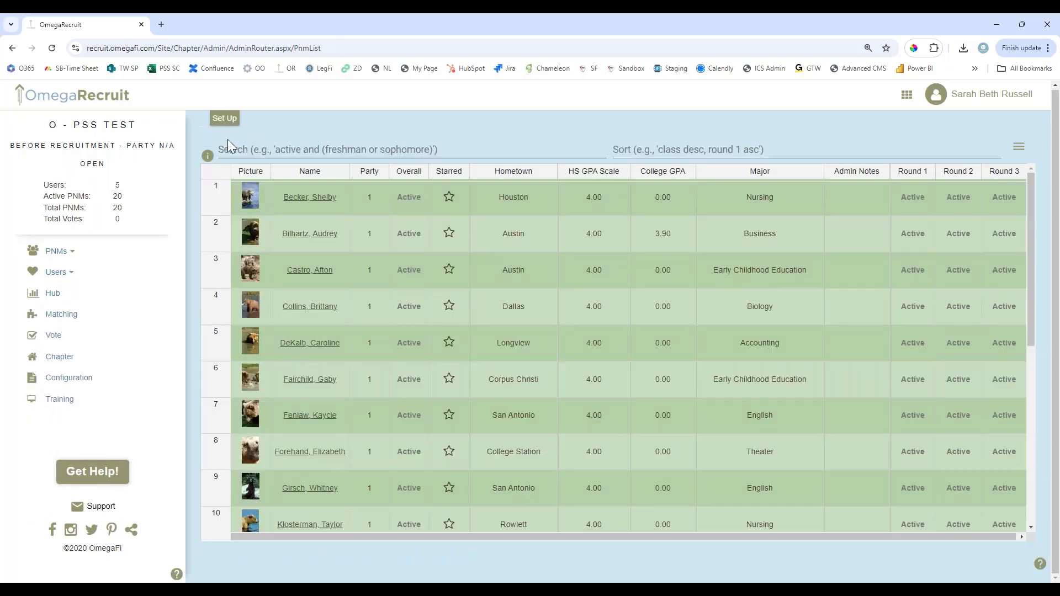
click(226, 121)
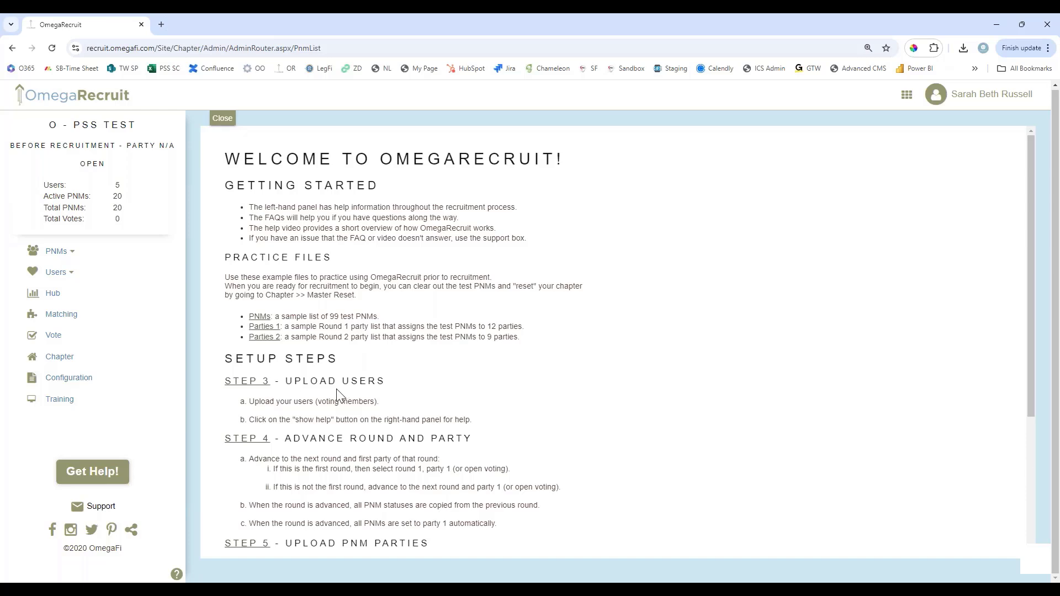
scroll(260, 333, down, 2)
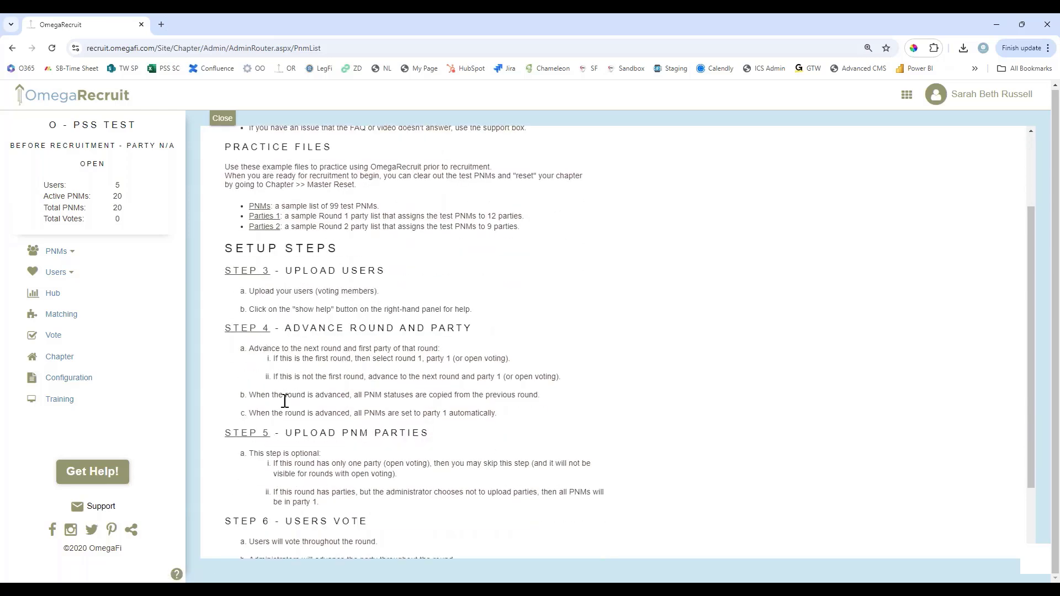
scroll(256, 305, down, 1)
scroll(260, 348, down, 1)
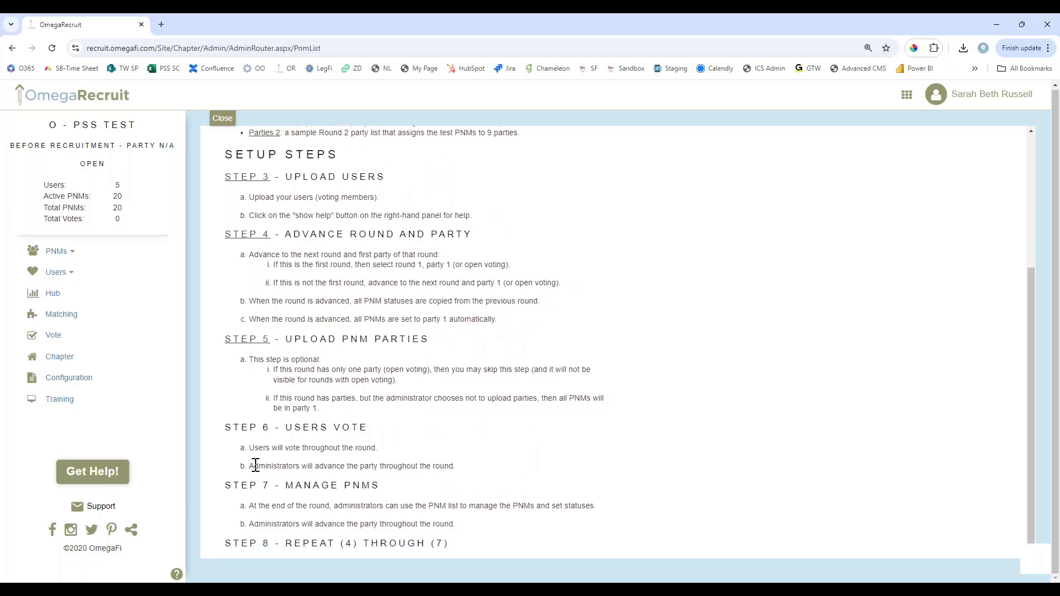
scroll(276, 391, up, 4)
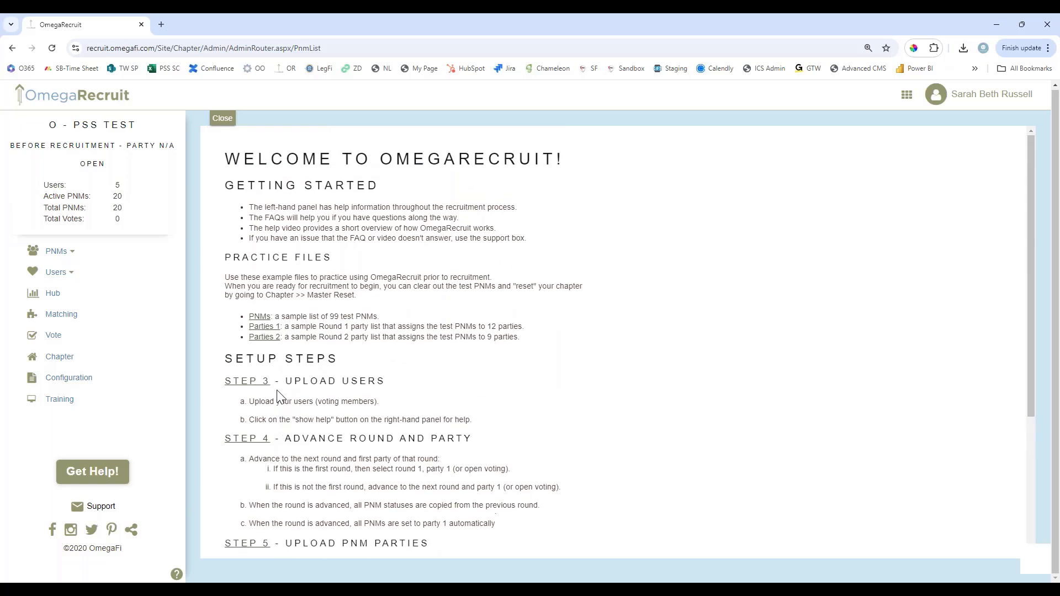
click(227, 119)
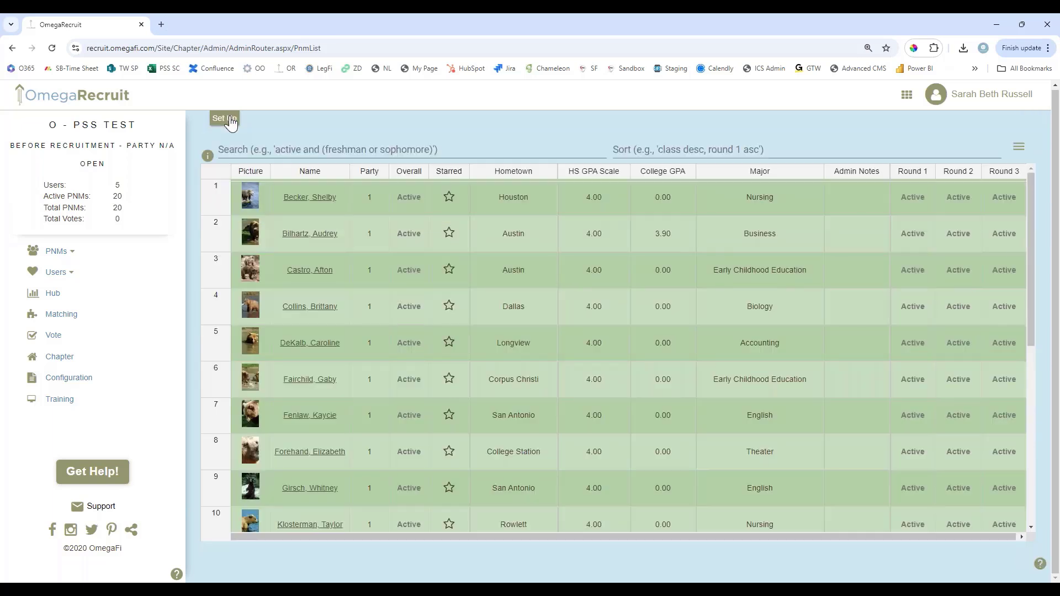
- Advance the chapter's recruitment status to Round 1 and return to the PNM List
click(65, 357)
click(348, 259)
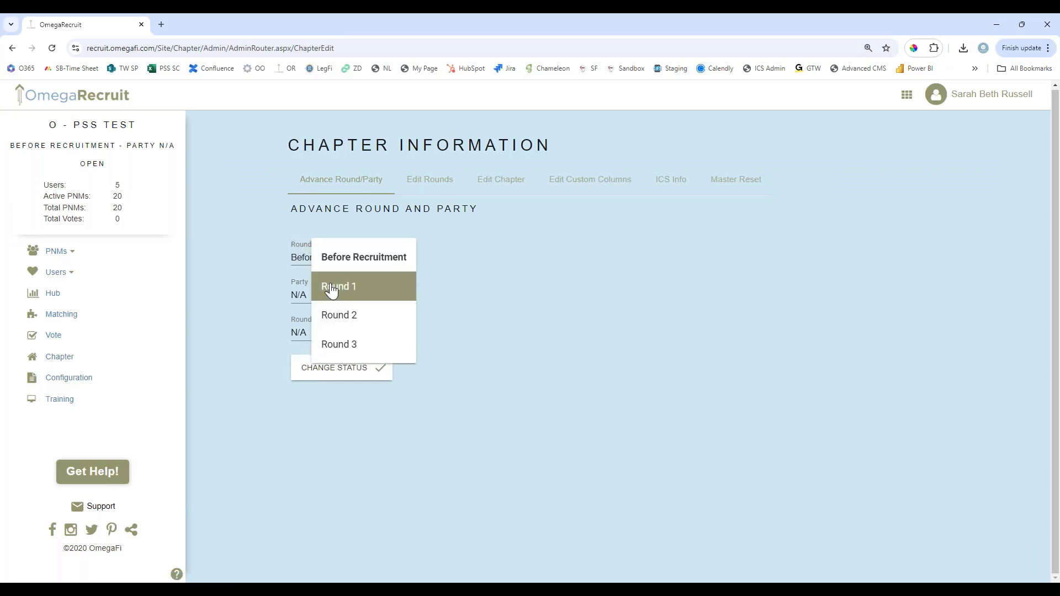
click(332, 287)
click(334, 369)
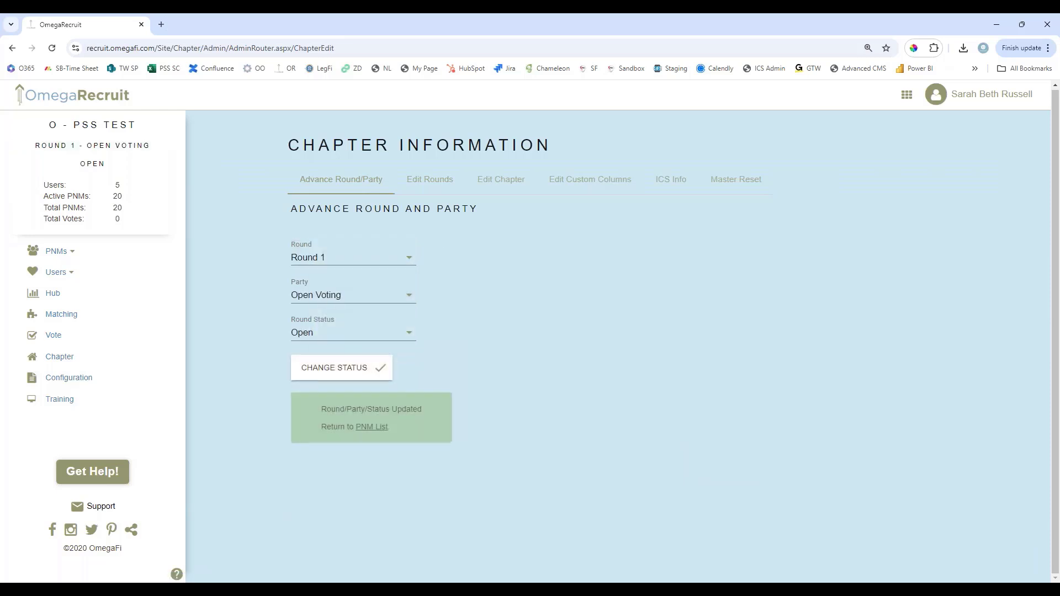
click(58, 273)
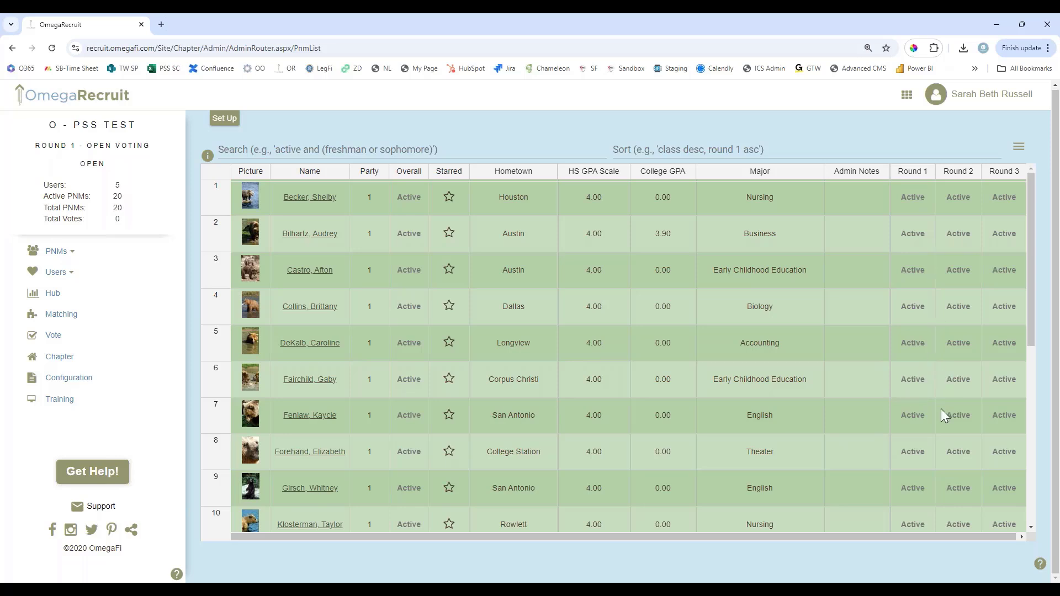
- Open a member from the User List, view their Add Votes page, and return to the PNM List
click(57, 272)
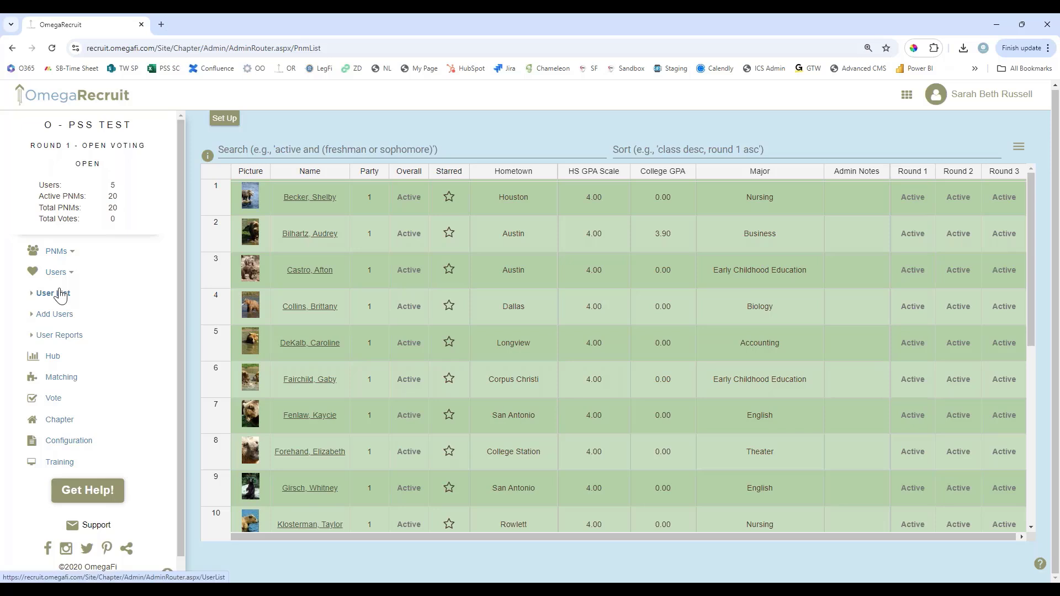
click(58, 294)
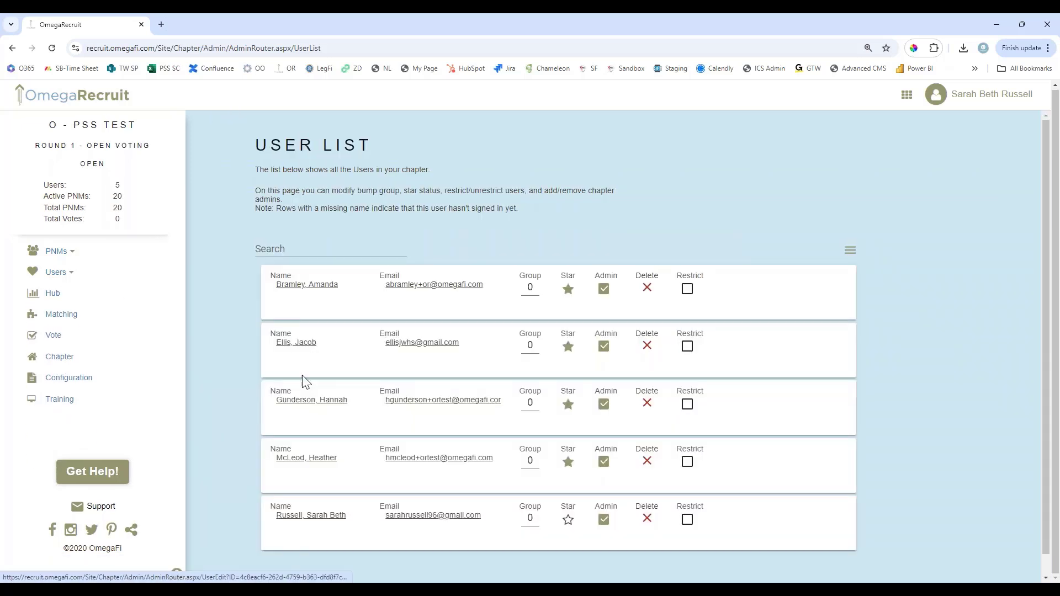
click(307, 409)
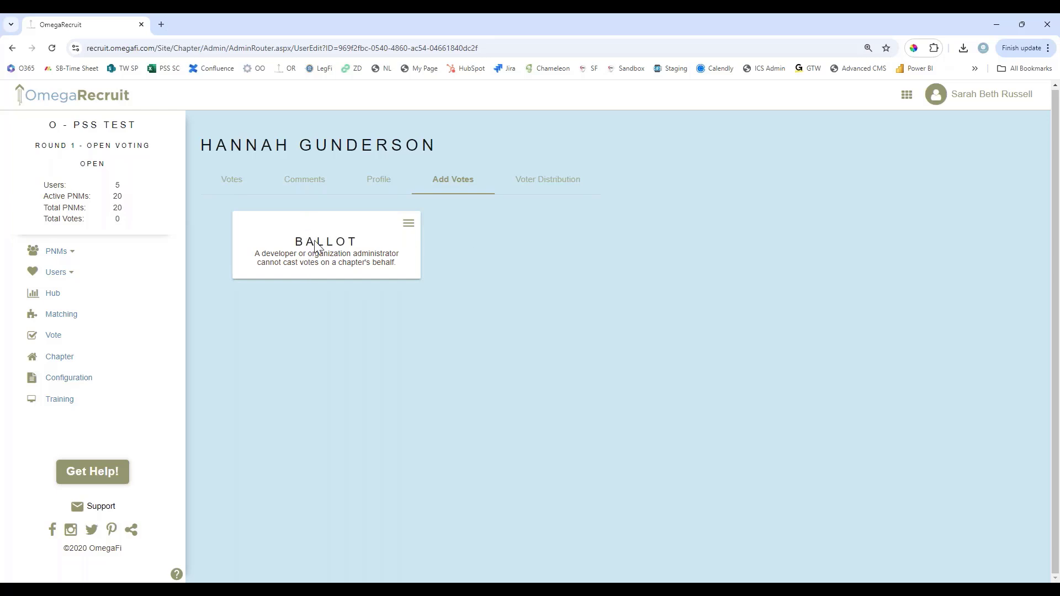
click(471, 186)
click(58, 256)
click(58, 273)
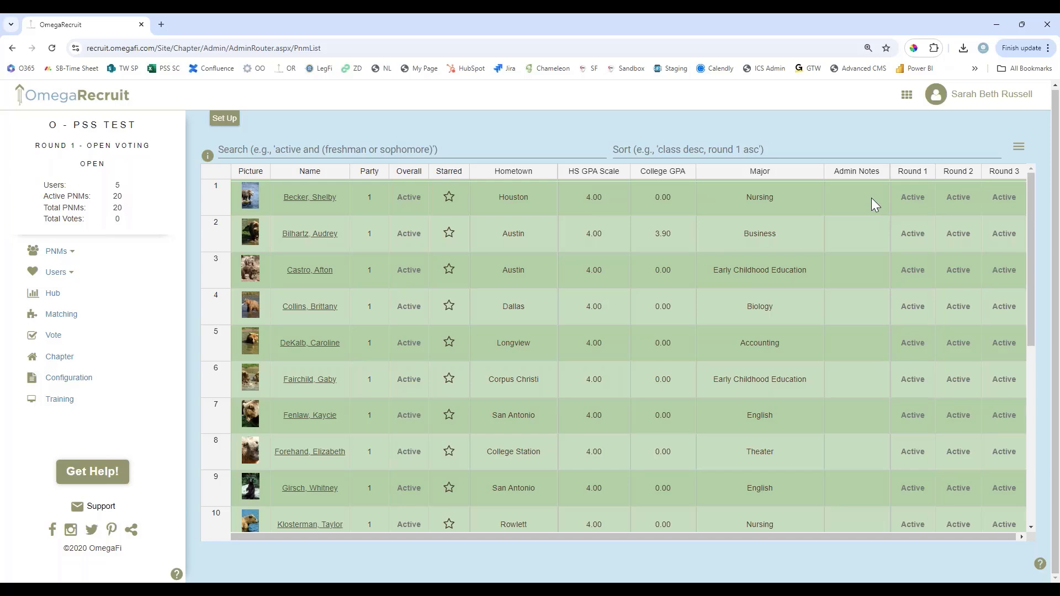
- Show the Tags and Interests columns and hide the Party column in the PNM List's table settings
click(1018, 146)
click(985, 200)
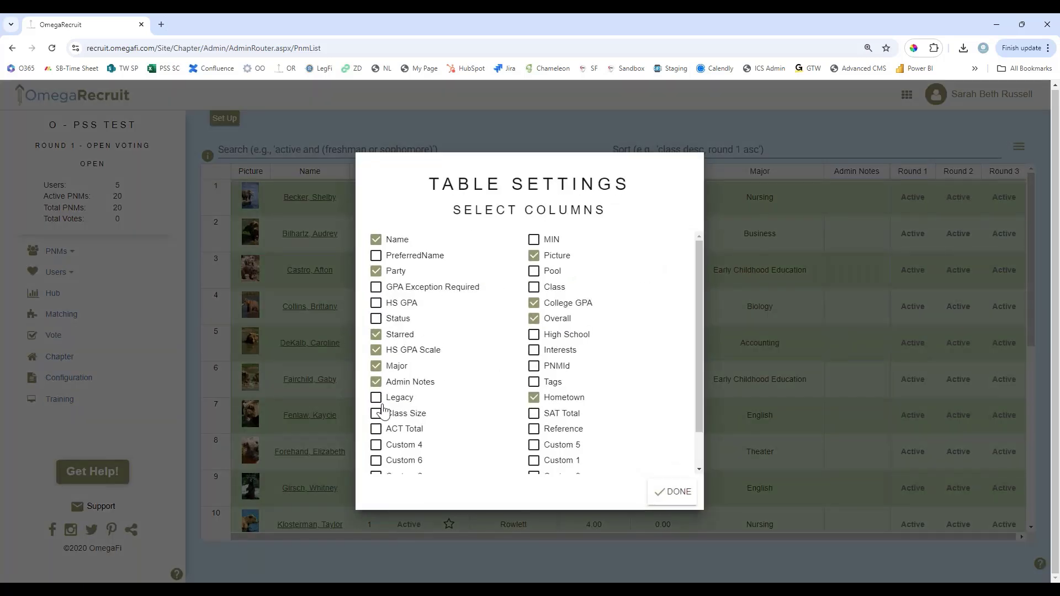
scroll(479, 423, down, 1)
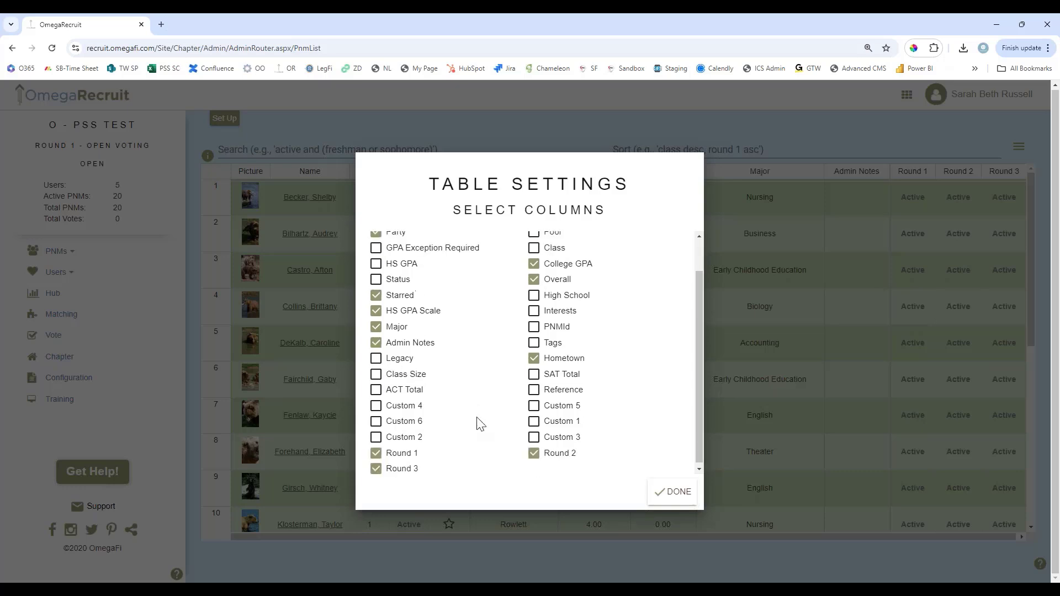
click(536, 345)
scroll(504, 383, up, 1)
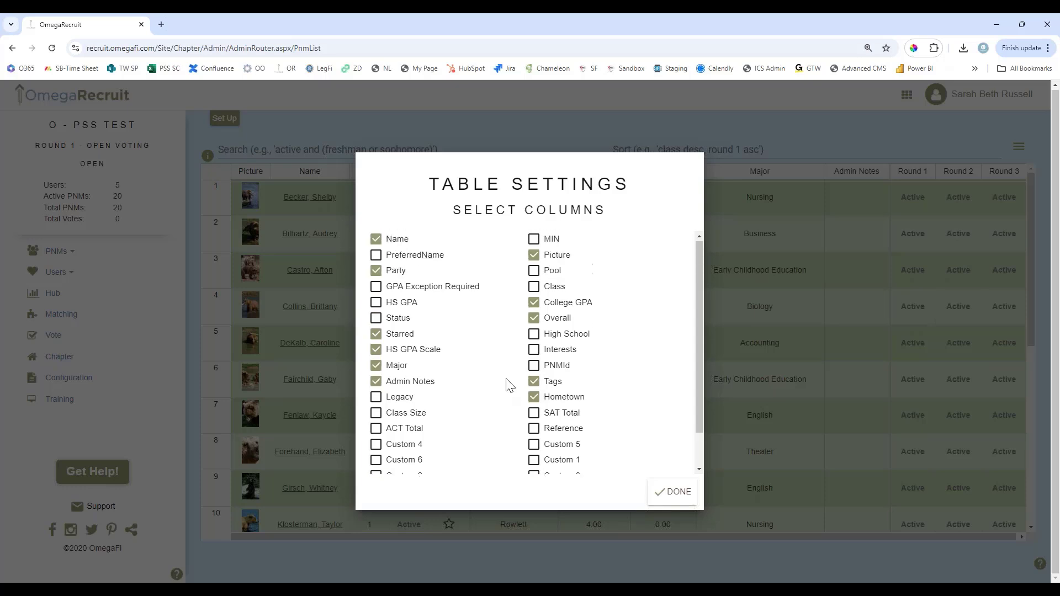
scroll(552, 270, down, 2)
scroll(552, 270, up, 2)
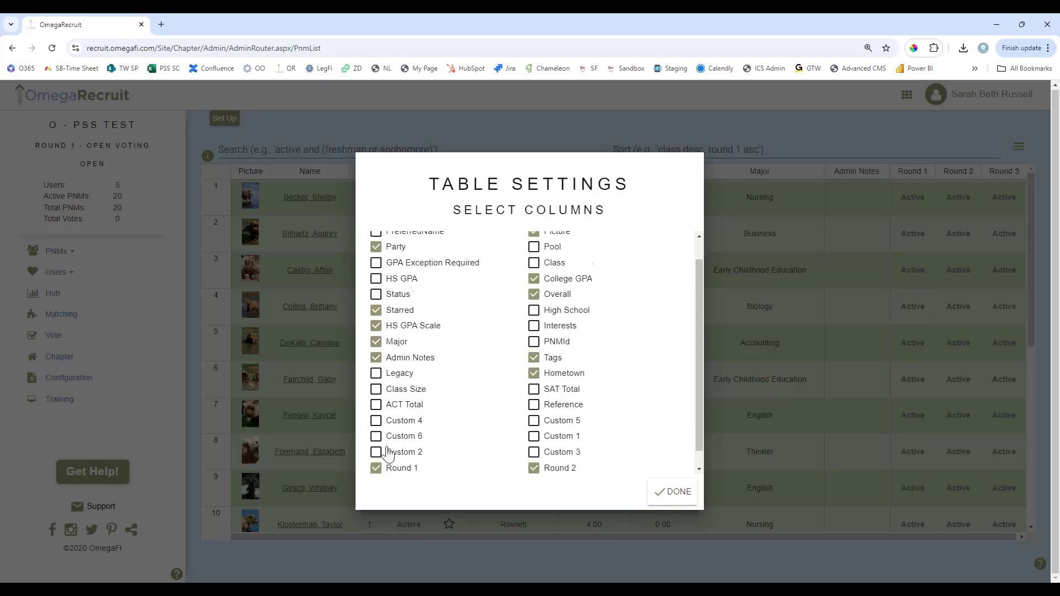
click(534, 349)
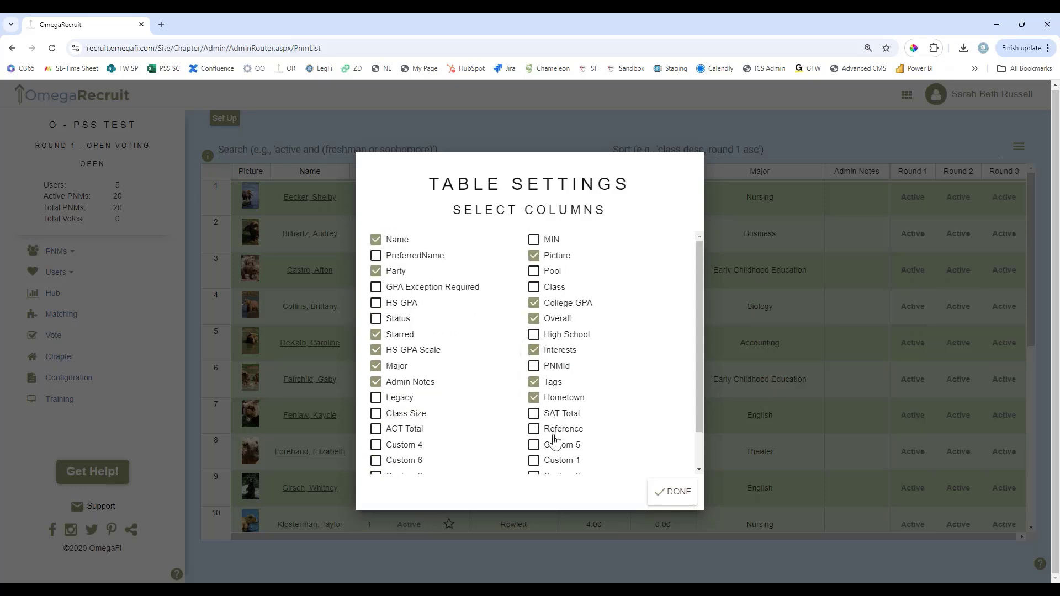
click(375, 271)
scroll(474, 423, down, 1)
scroll(474, 423, down, 1)
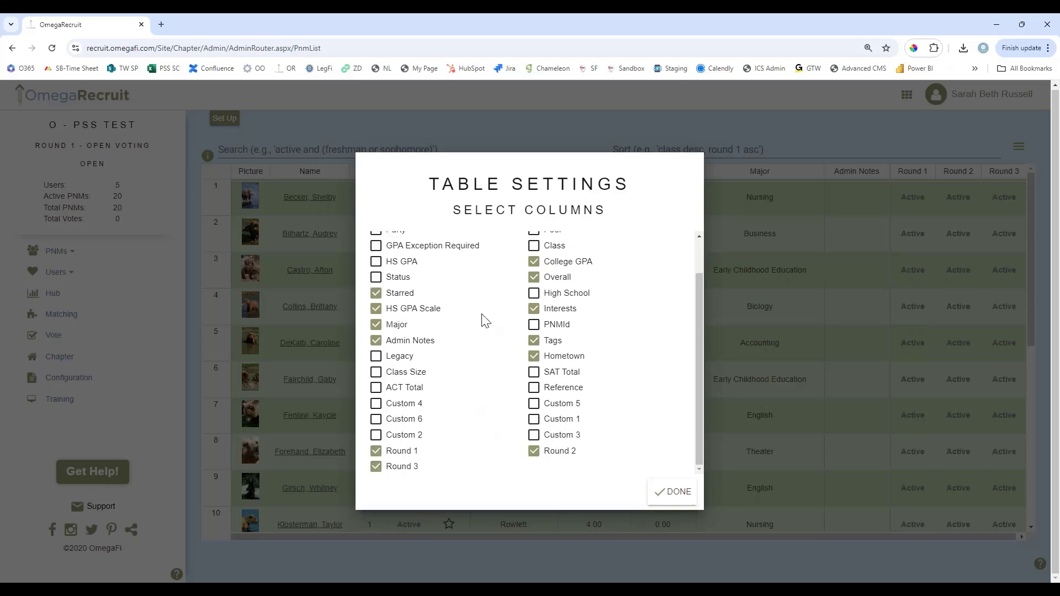
click(673, 490)
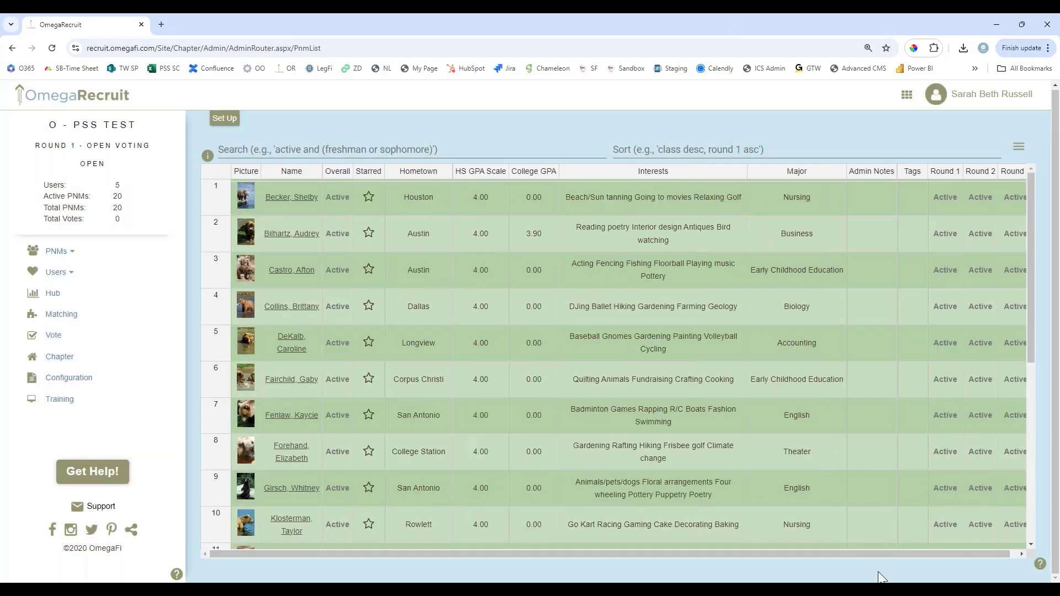
- Enter "graduated early from HS" as the admin note for the first PNM in the list
drag(902, 557, 970, 562)
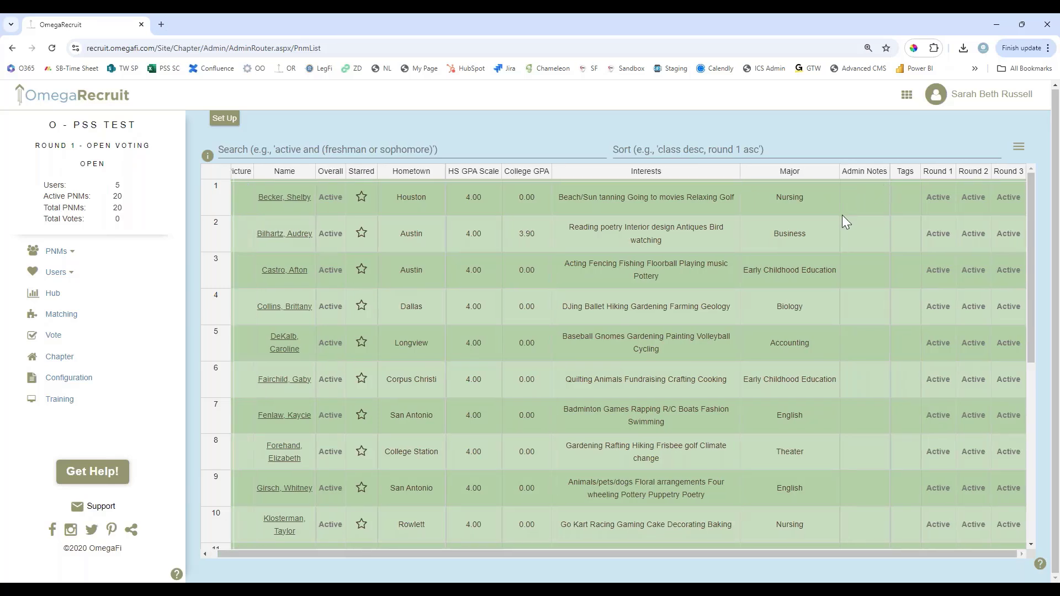
click(863, 197)
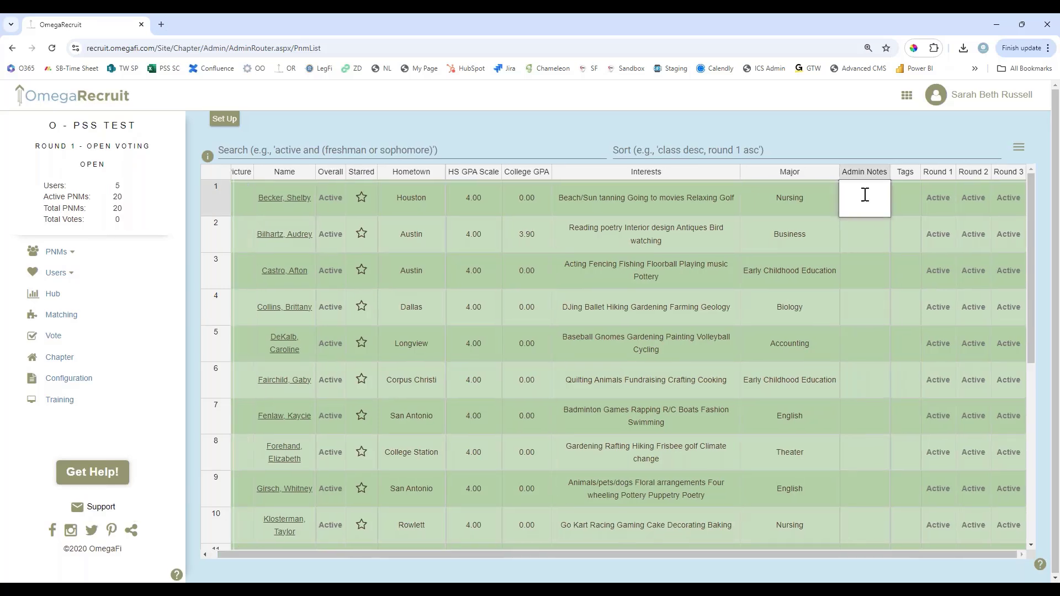
text(graduated early from HS)
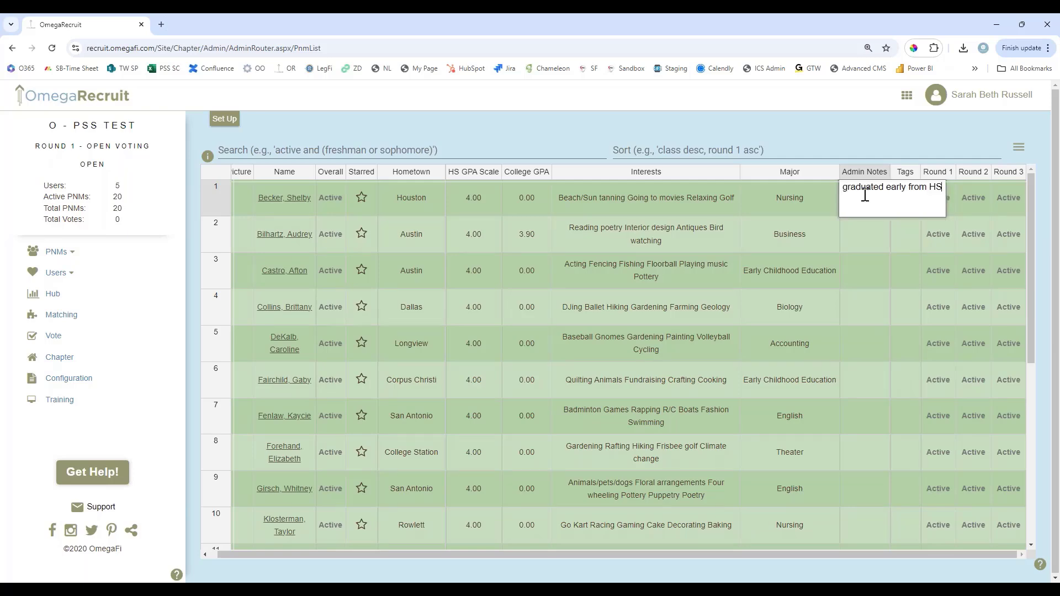
click(866, 231)
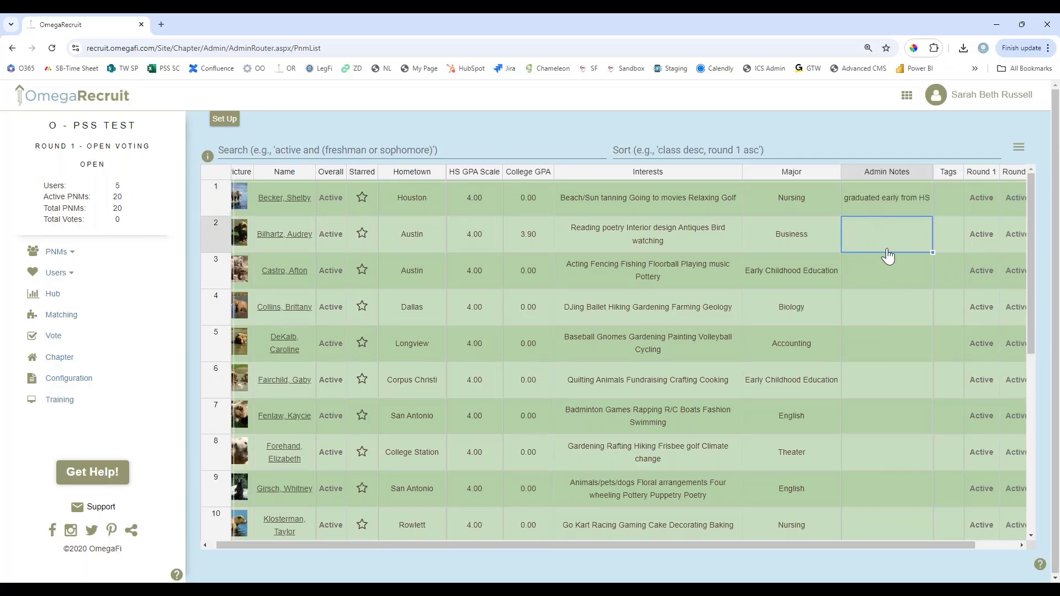
- Add the tag "coffee shop" to the first PNM in the list
click(954, 201)
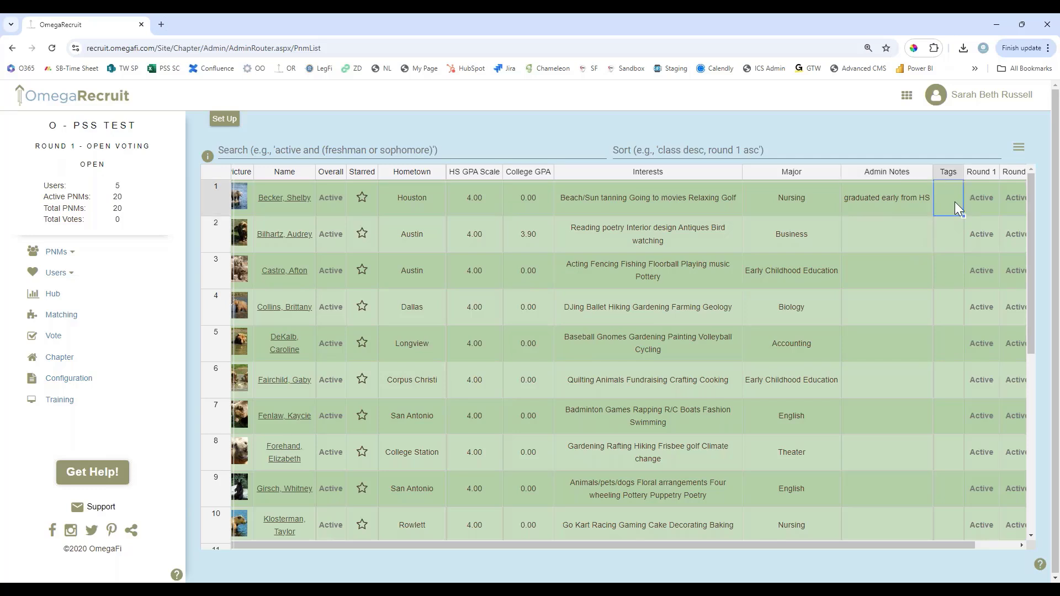
right_click(952, 200)
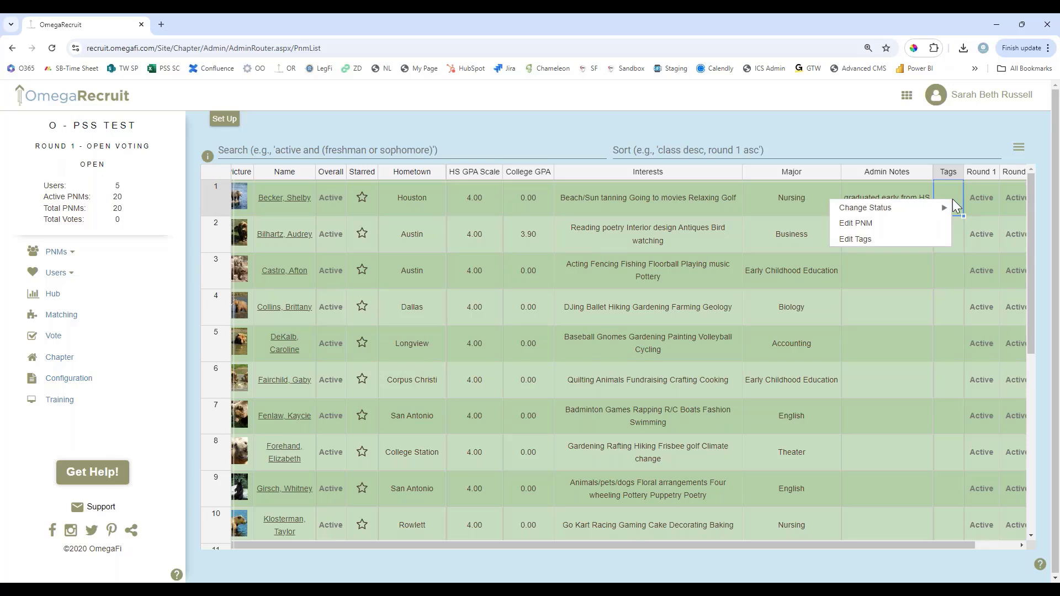
click(903, 248)
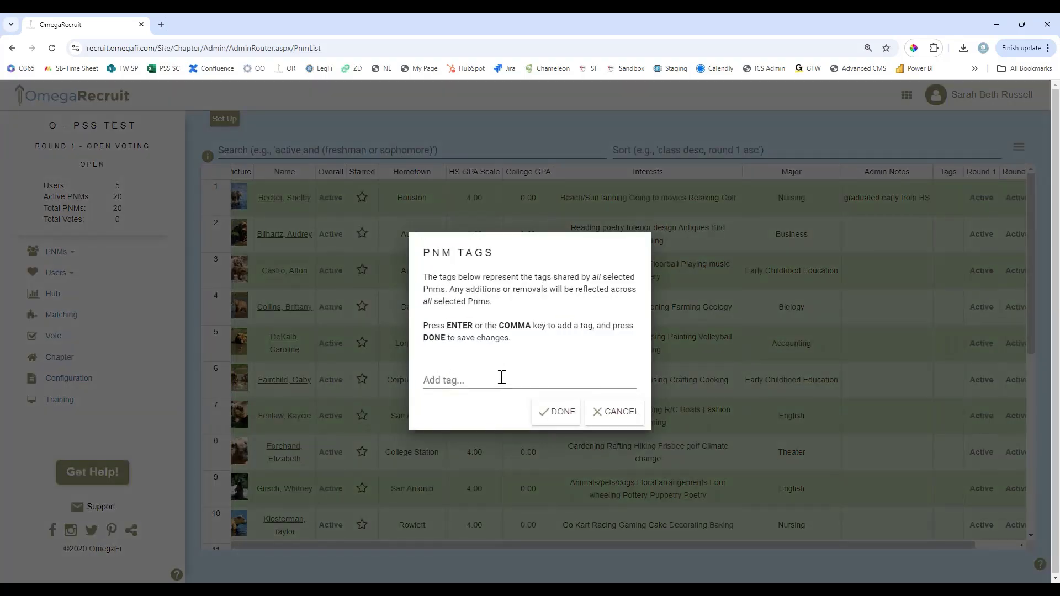
text(coffee shop)
click(564, 422)
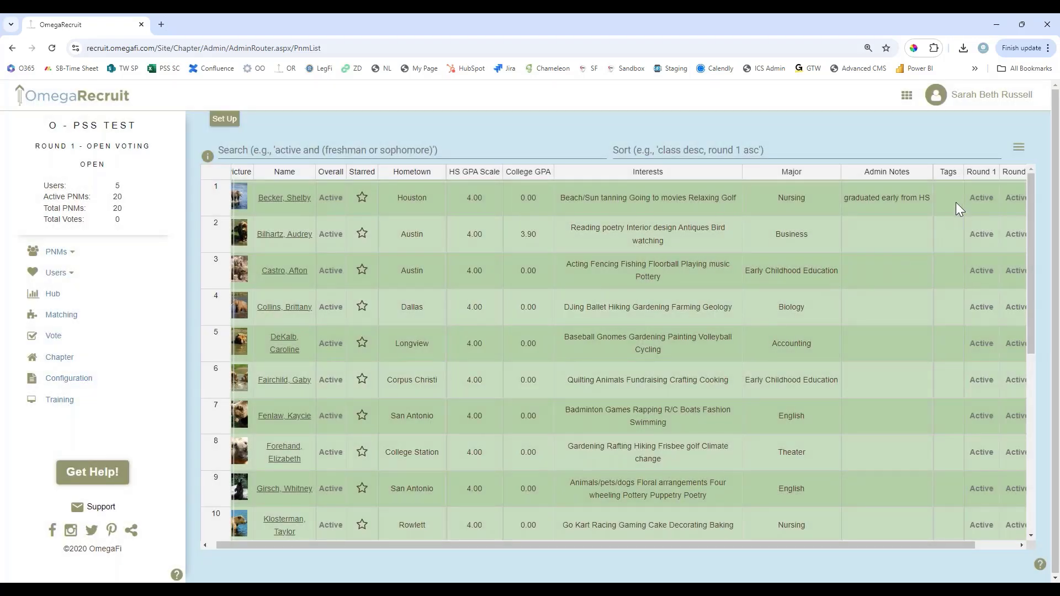
click(955, 202)
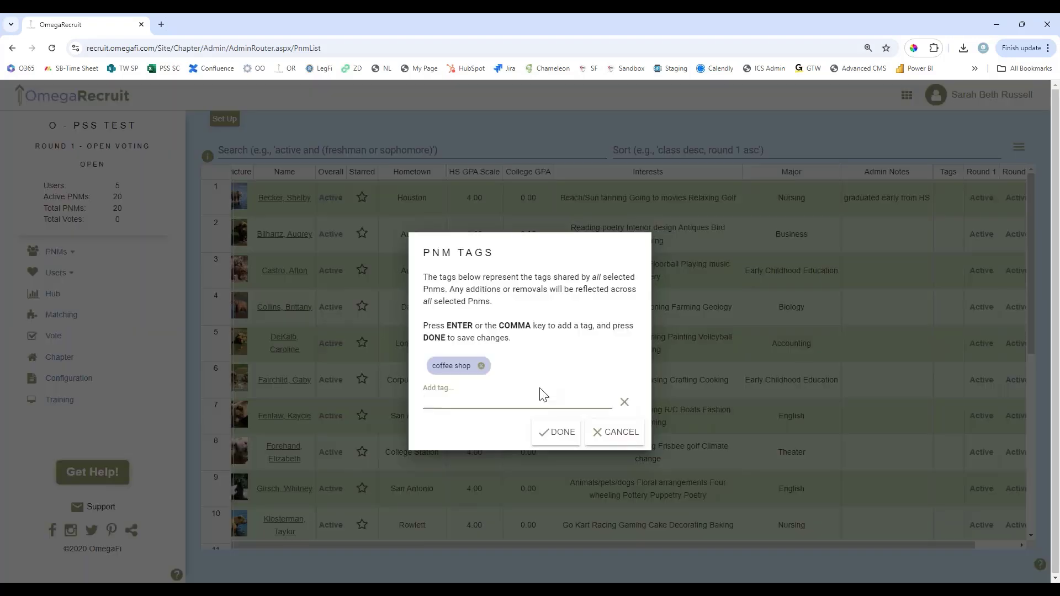
text(formal recruitment)
key(Return)
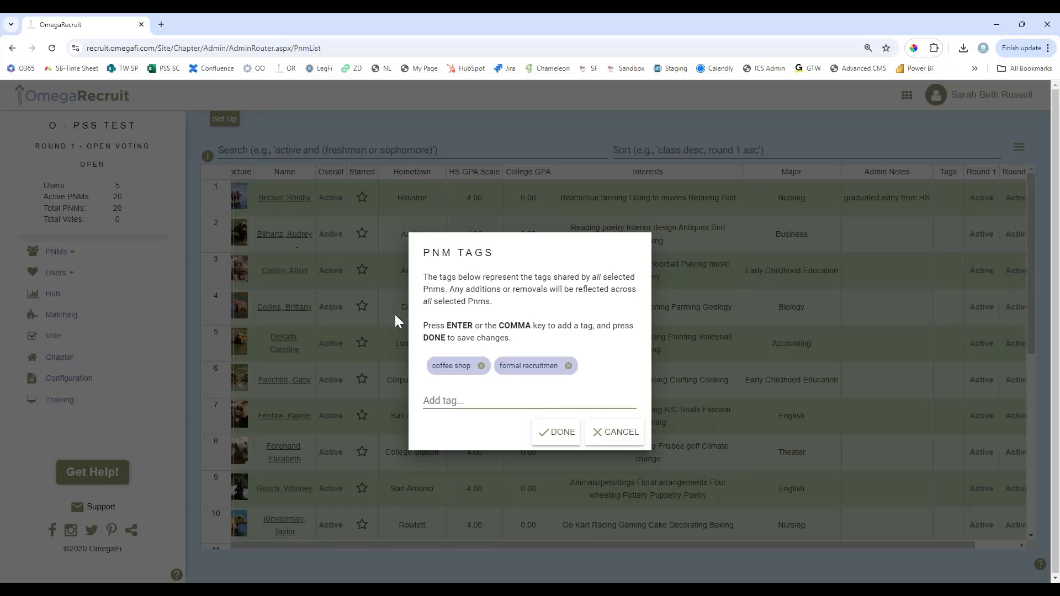
click(395, 314)
- Add the tag "formal recruitment" to the first PNM in the list and save the tag changes
right_click(905, 208)
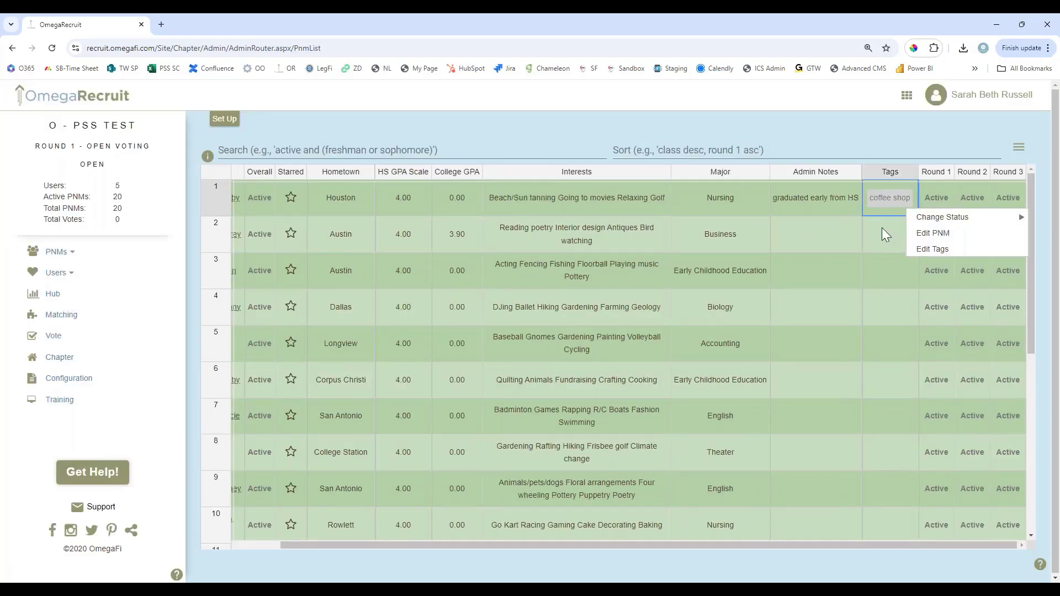
click(938, 249)
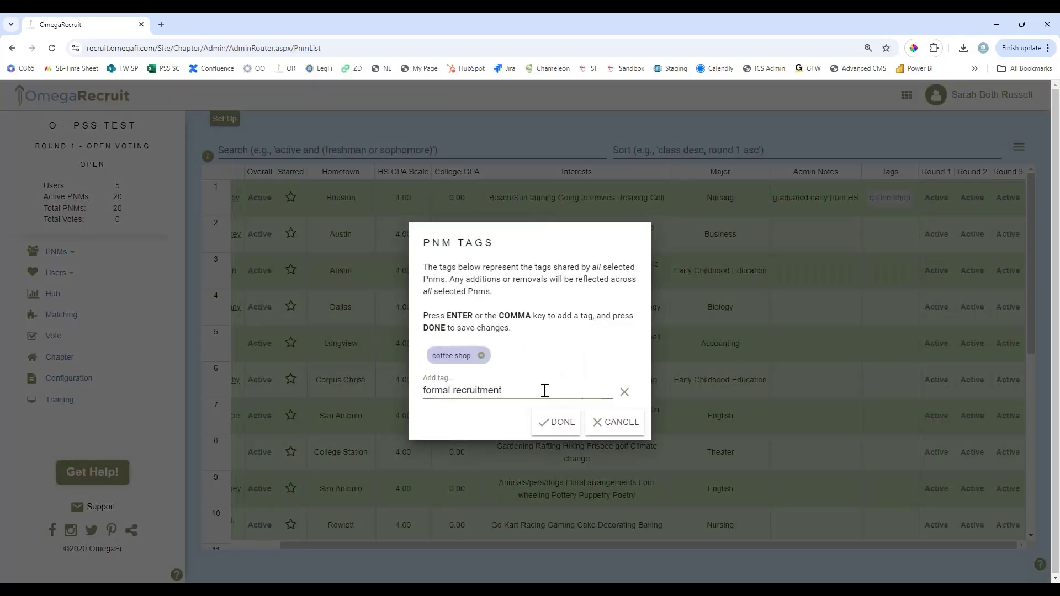
key(Return)
click(559, 421)
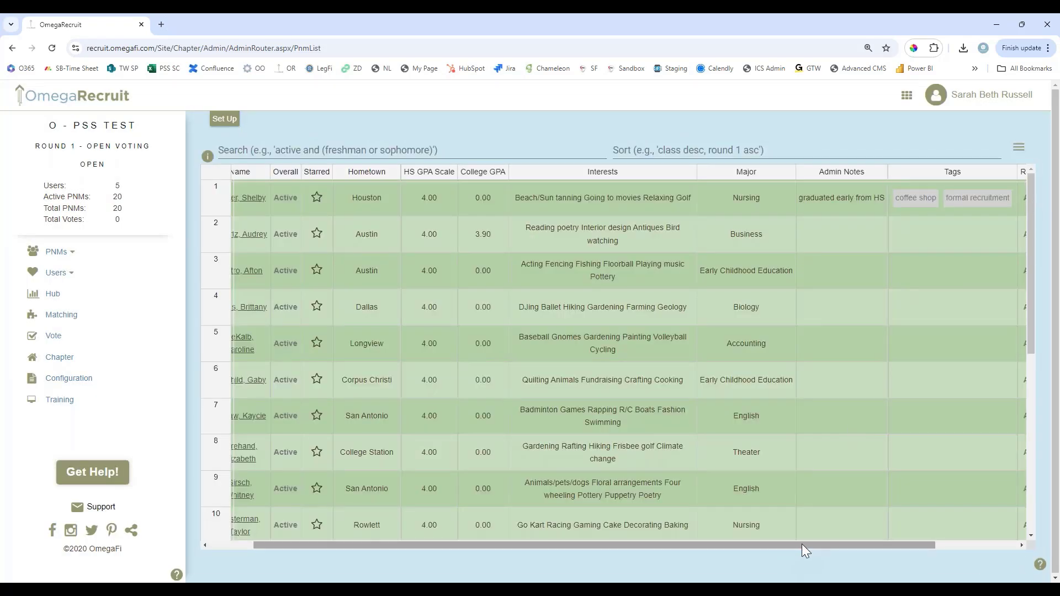
- Look across the PNM List's columns, from Picture and Name through Tags to the Round 1, Round 2 and Round 3 statuses
drag(801, 544, 1012, 568)
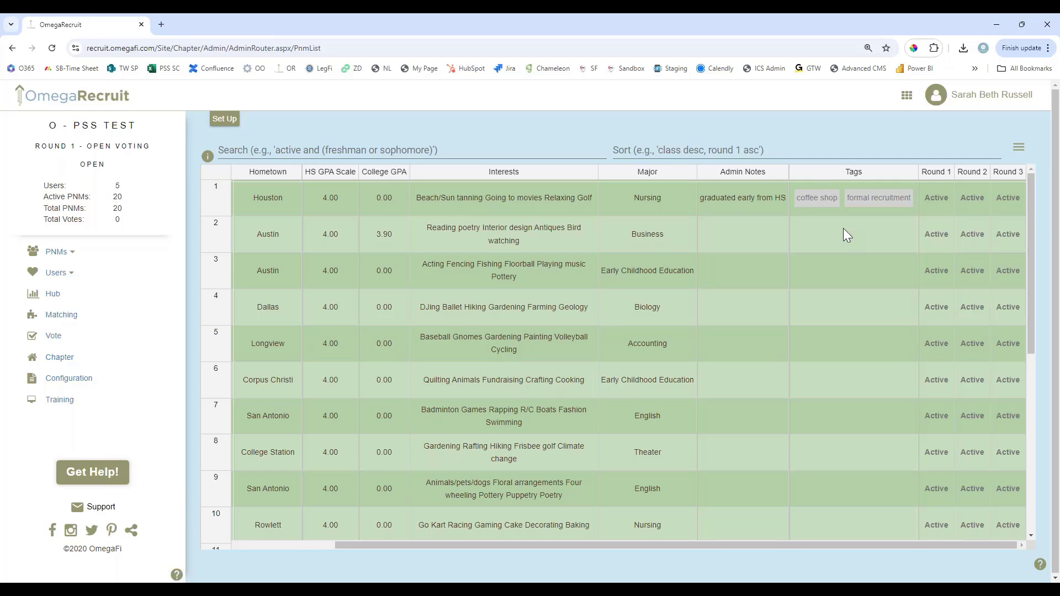
scroll(843, 228, down, 3)
scroll(642, 244, up, 3)
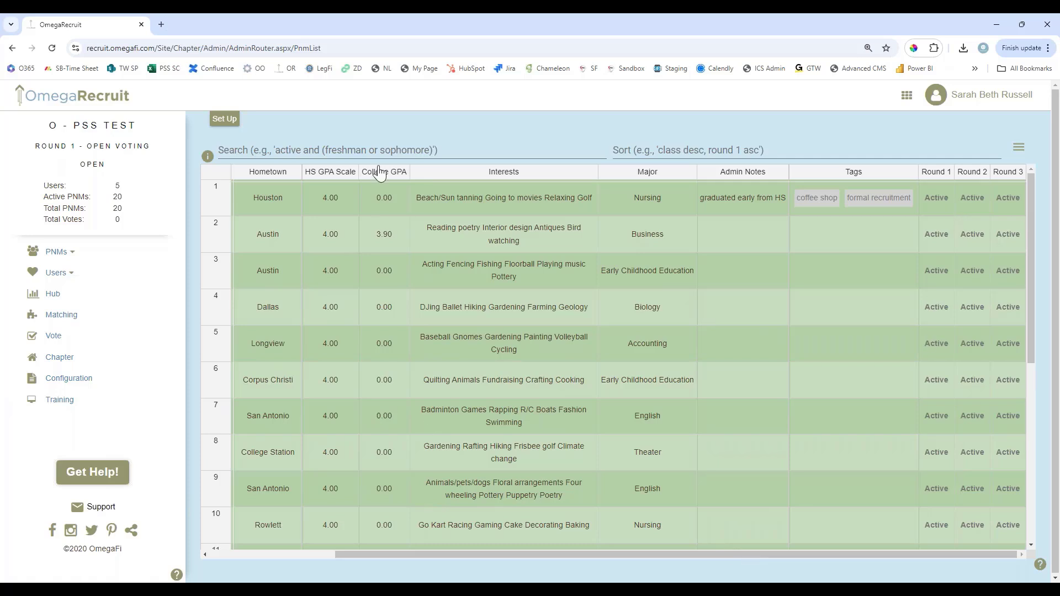
drag(423, 553, 227, 547)
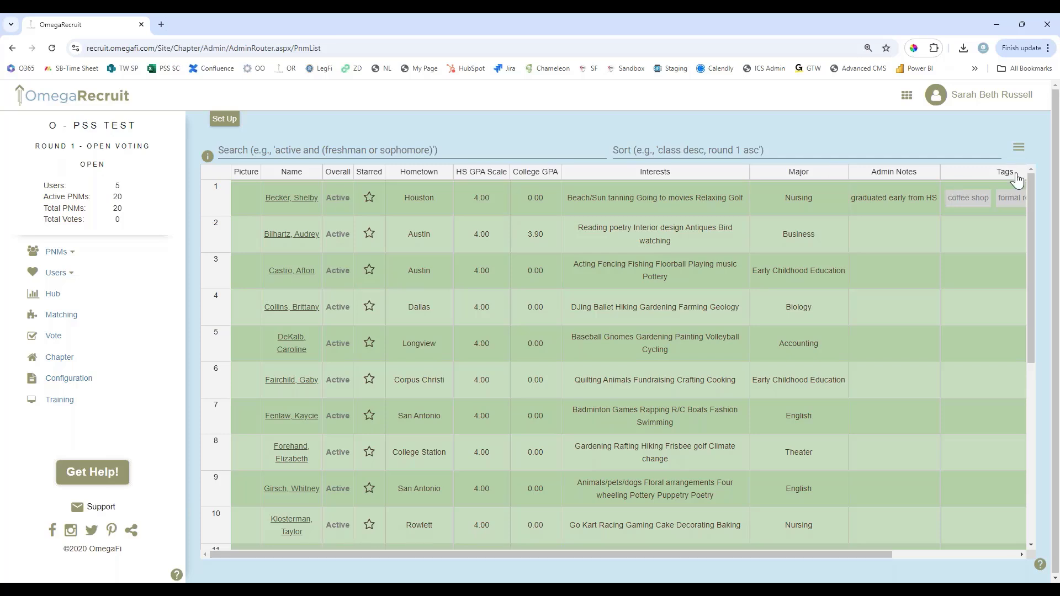
drag(813, 553, 998, 240)
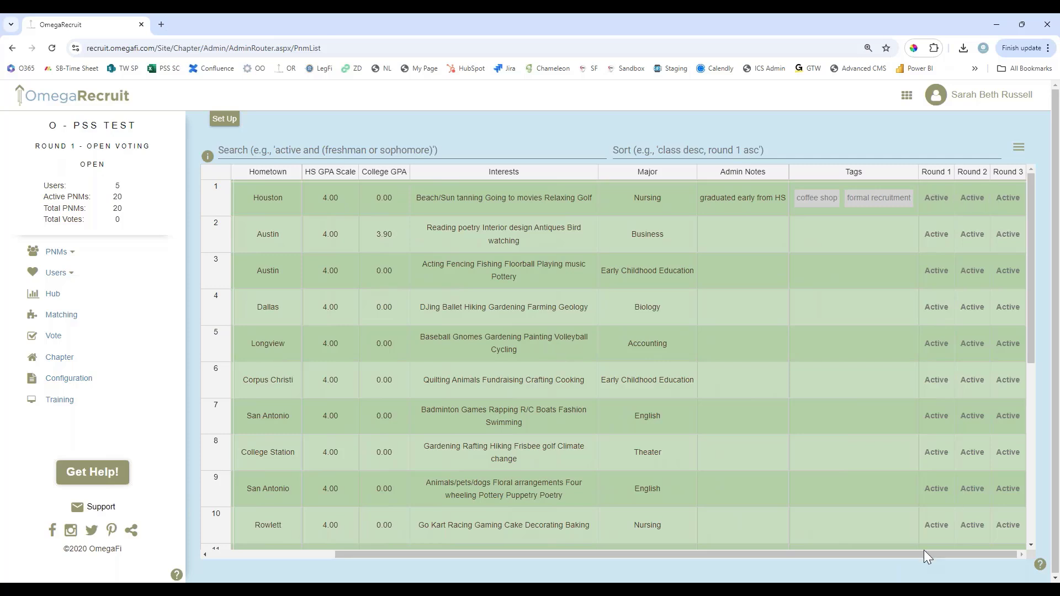
drag(922, 555, 798, 555)
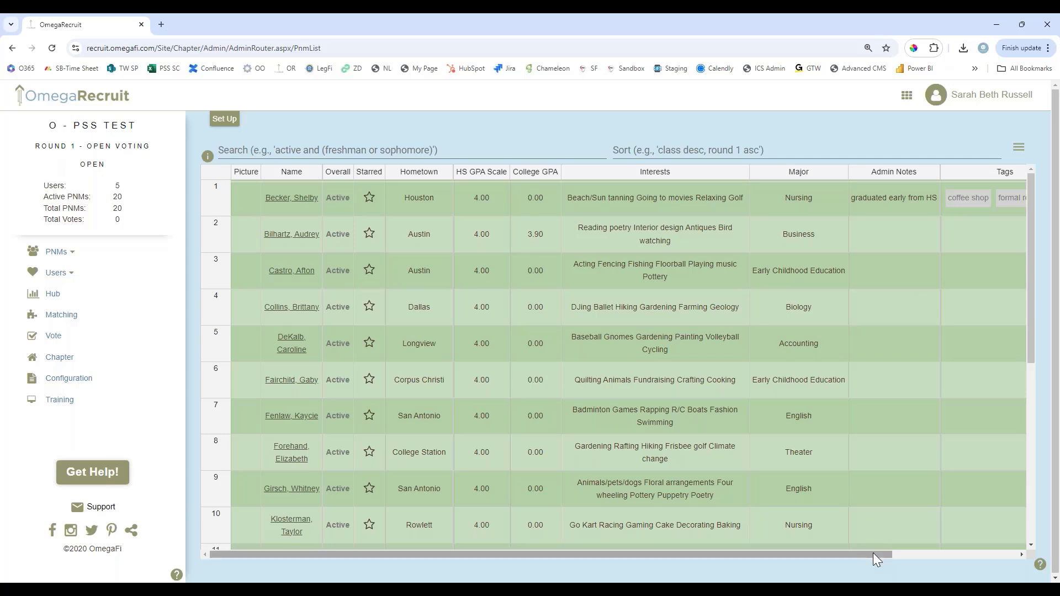
mouse_move(873, 552)
mouse_down()
mouse_move(912, 563)
mouse_move(872, 553)
mouse_up()
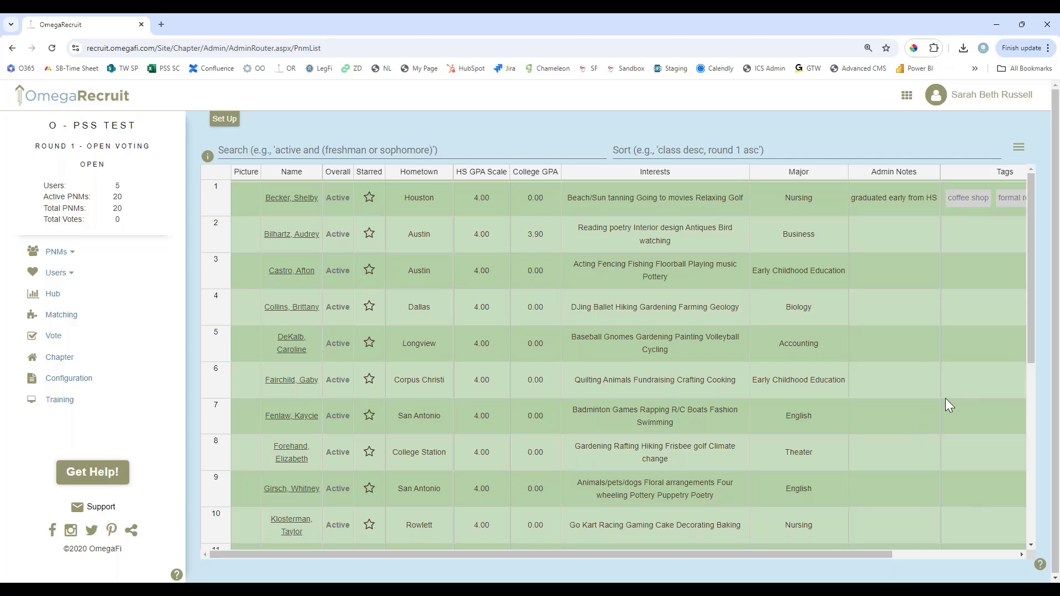
- Advance the chapter to Round 2 with Open Voting and round status Open, and return to the PNM List
click(59, 357)
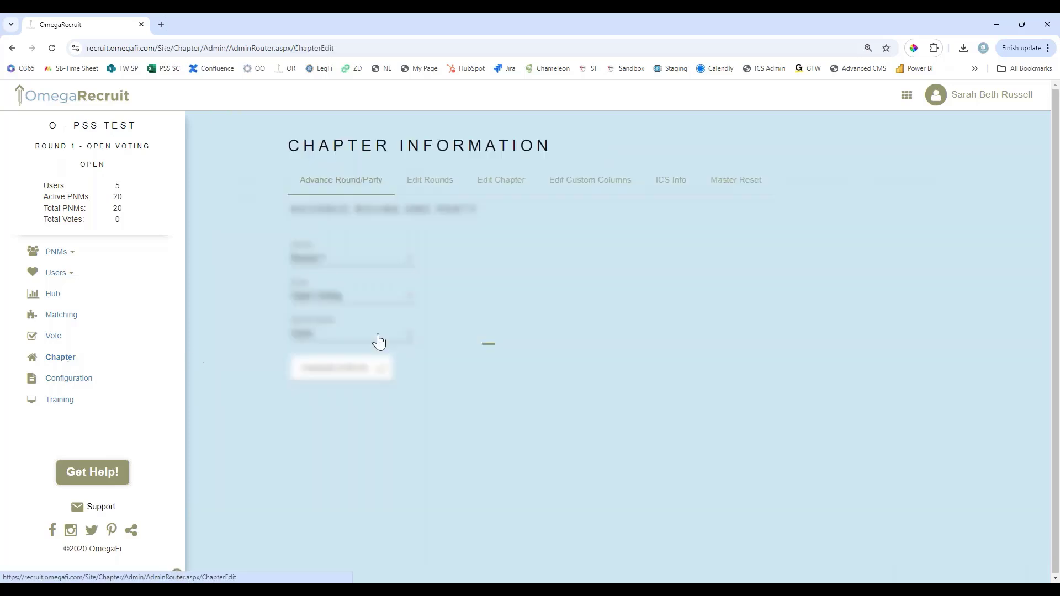
click(377, 266)
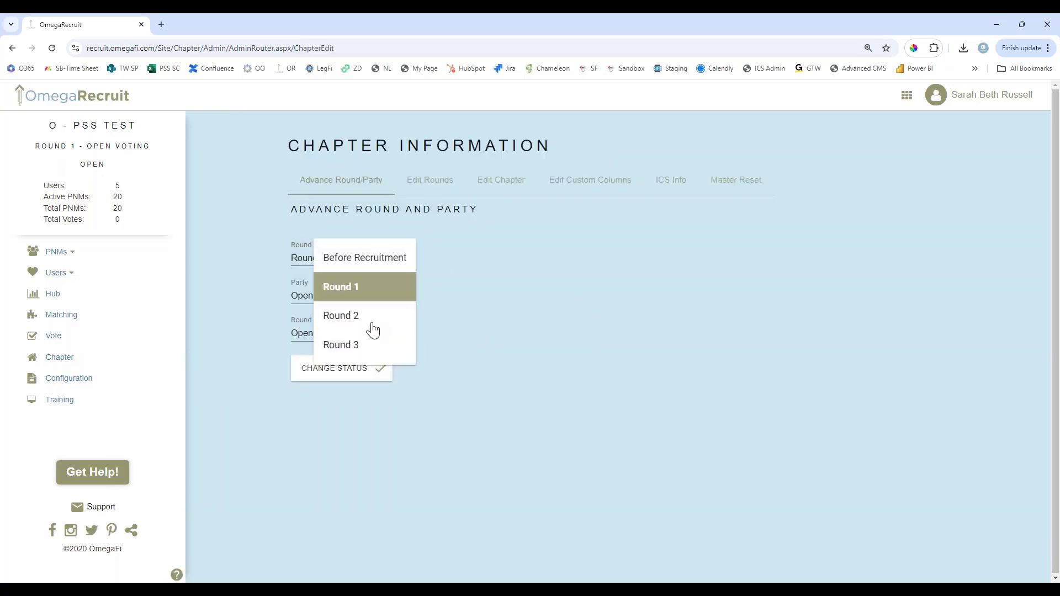
click(571, 307)
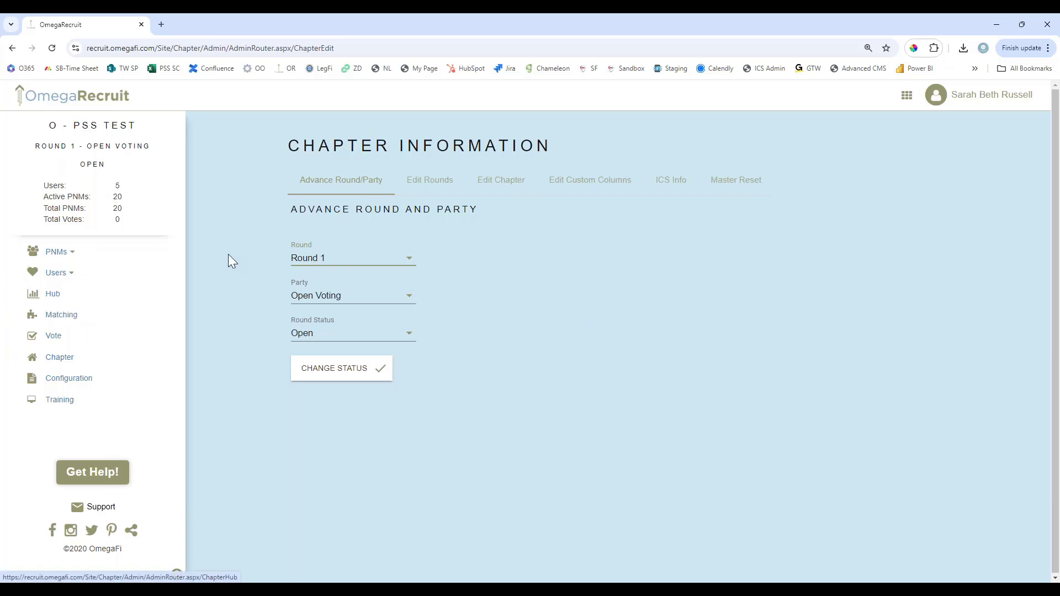
click(298, 258)
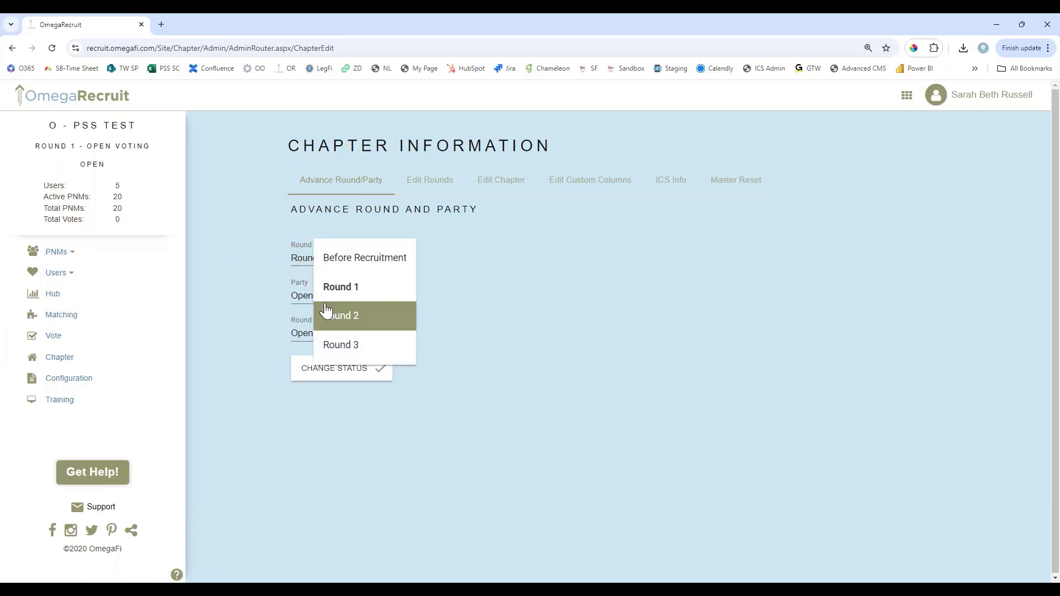
click(350, 314)
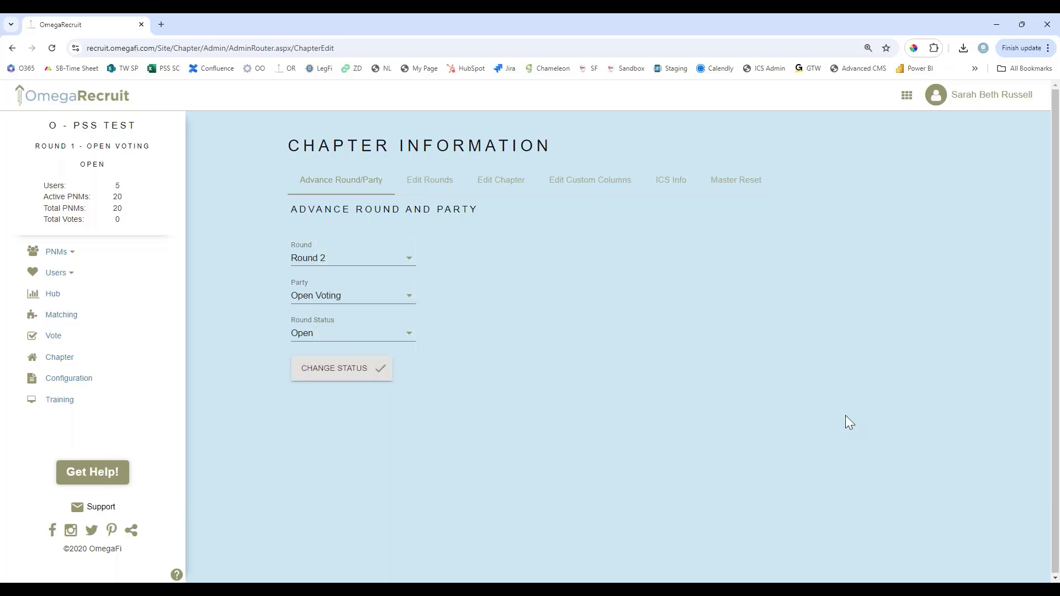
click(68, 263)
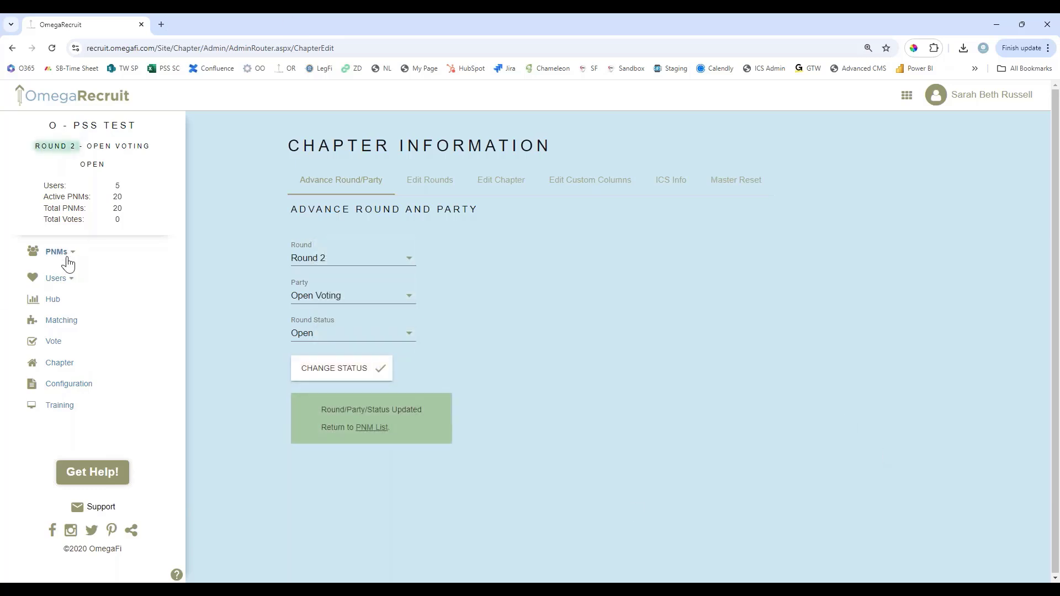
click(64, 275)
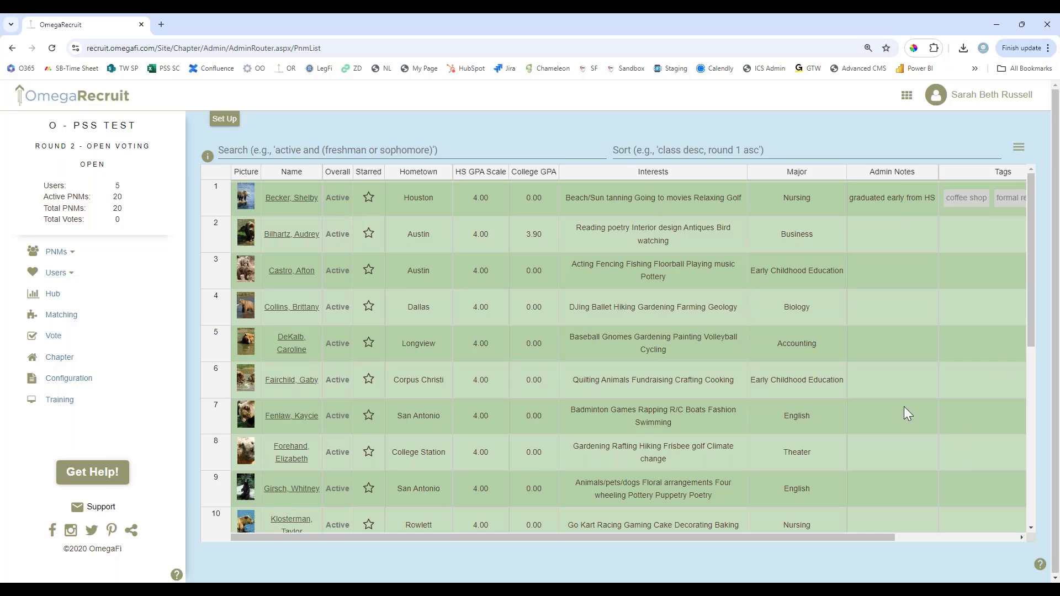
- Review the options for calculating matches on the Matching page and return to the PNM List
click(57, 320)
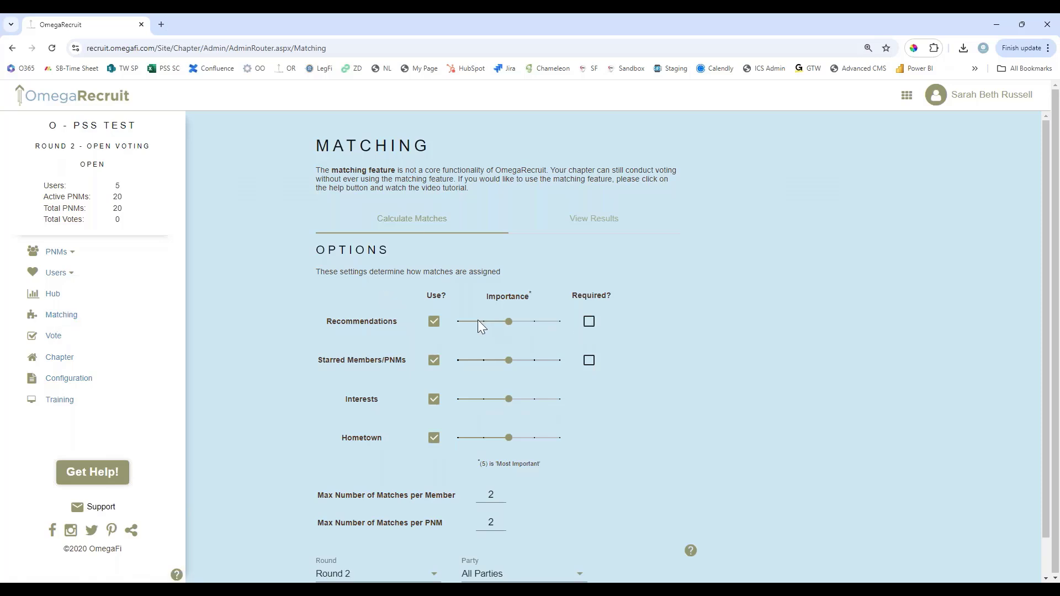
scroll(592, 329, down, 1)
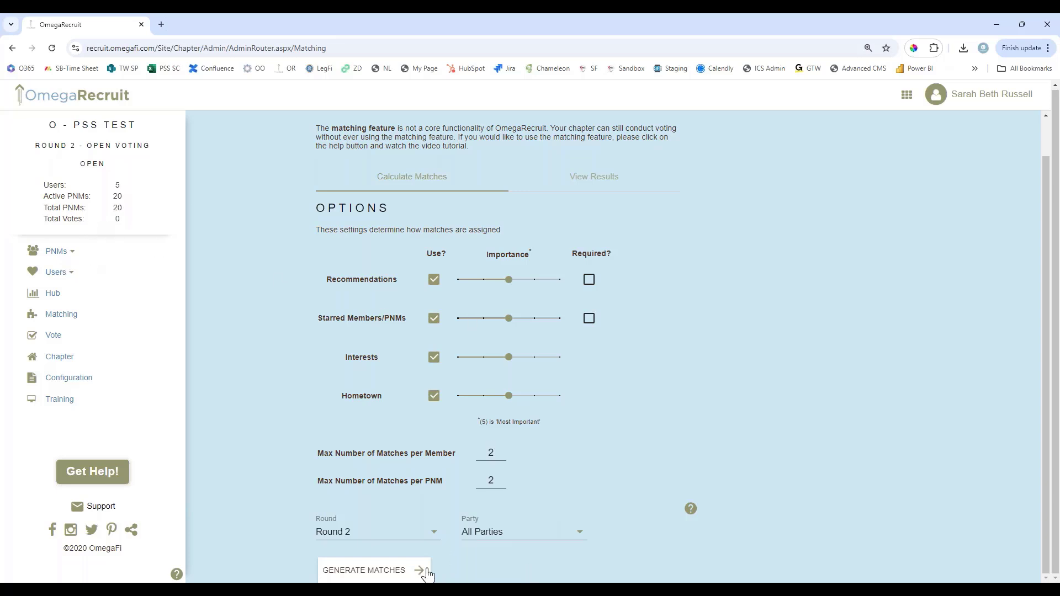
click(50, 258)
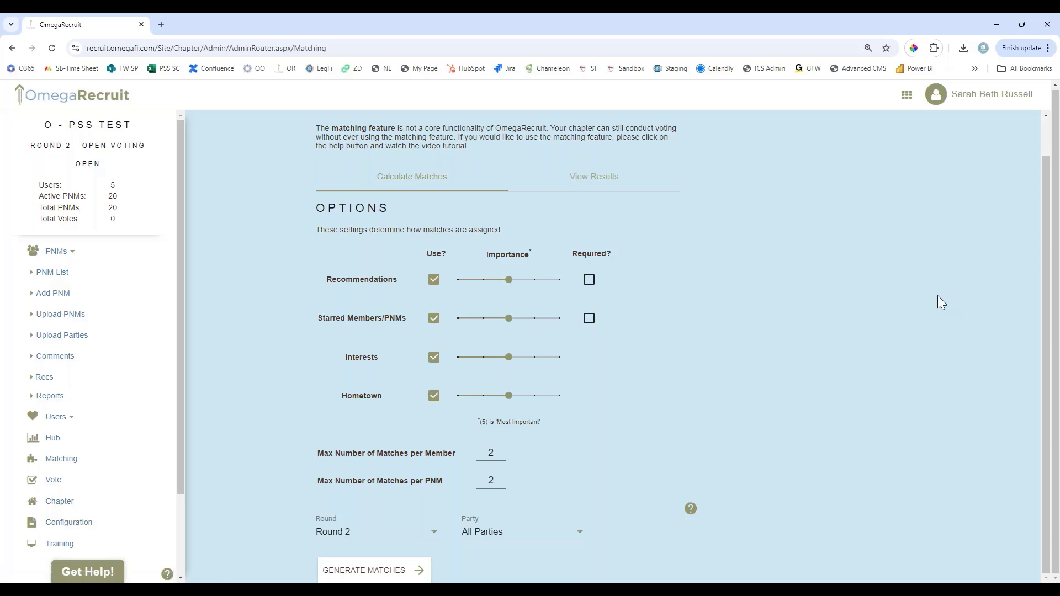
click(47, 272)
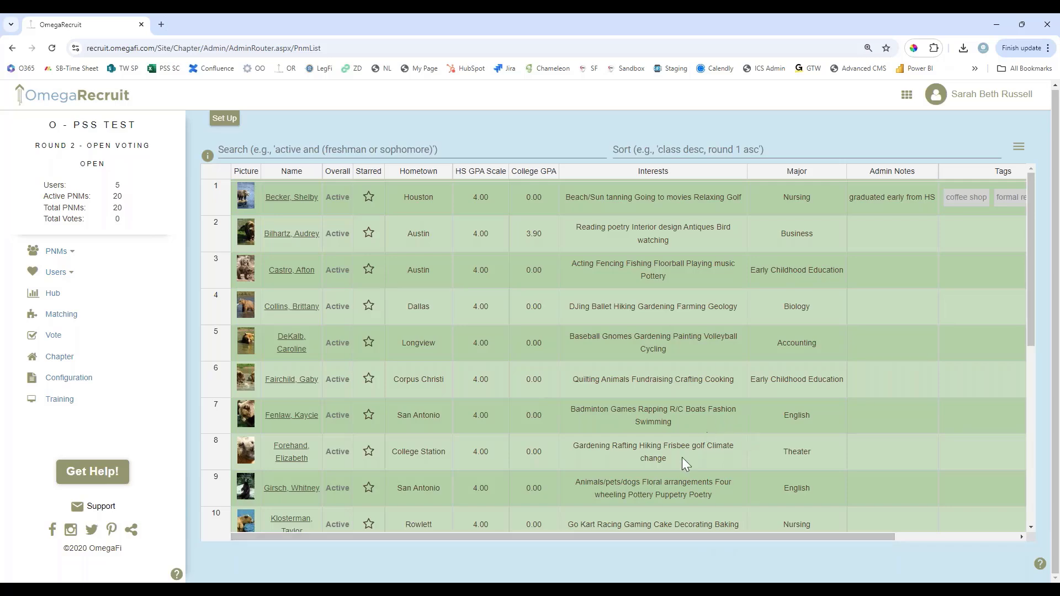
- Change the status of the first PNM in the list to Recruited
scroll(683, 463, down, 7)
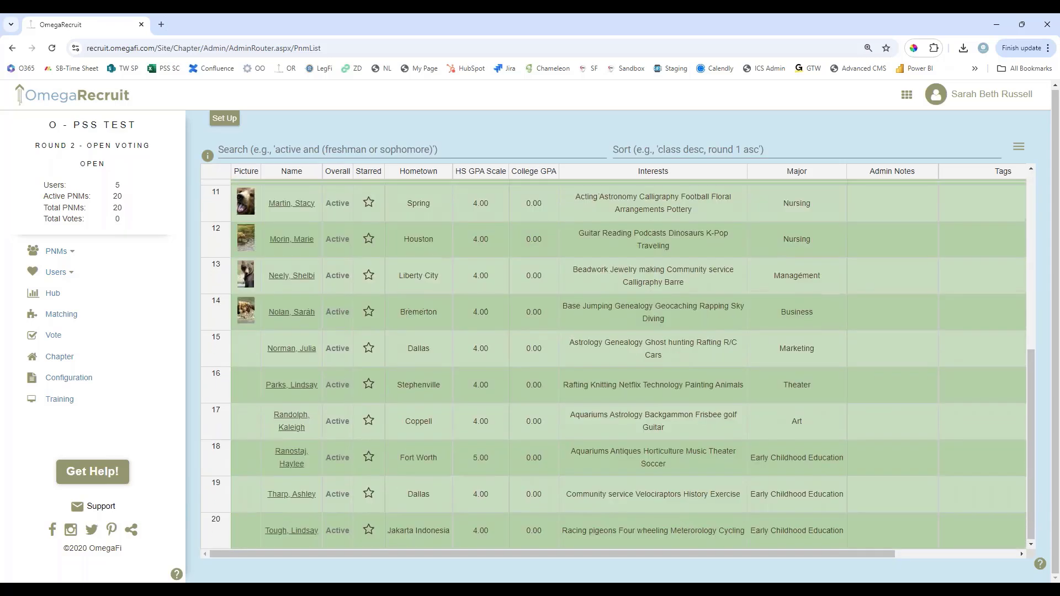
scroll(393, 425, up, 7)
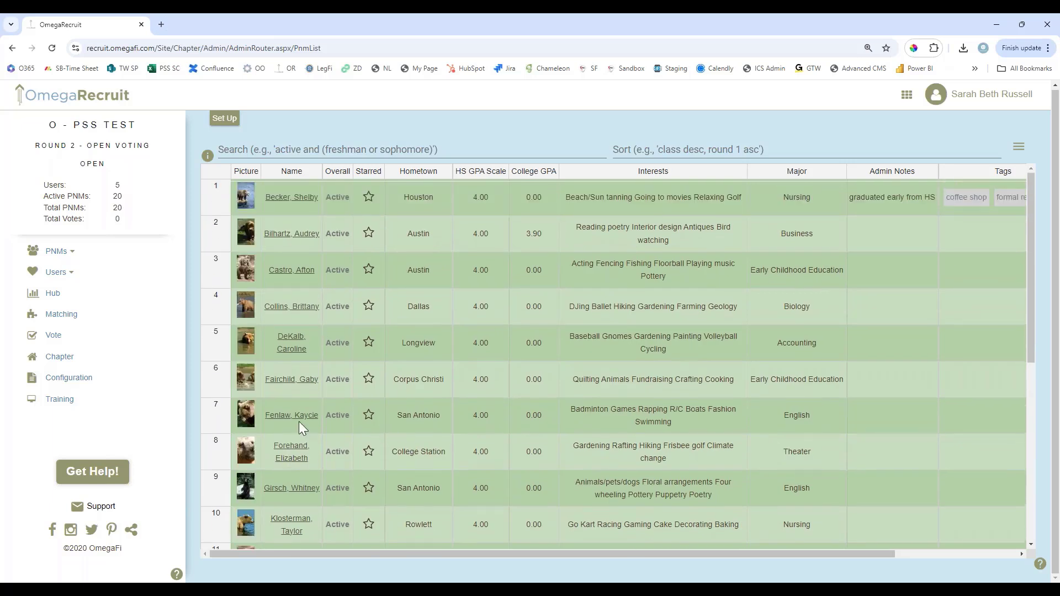
right_click(316, 339)
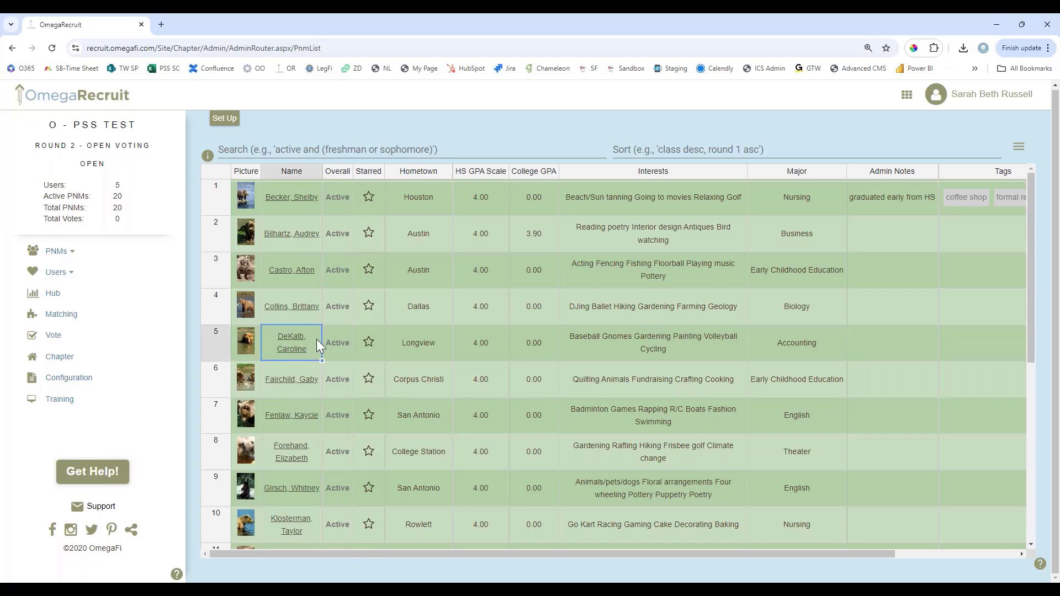
right_click(992, 186)
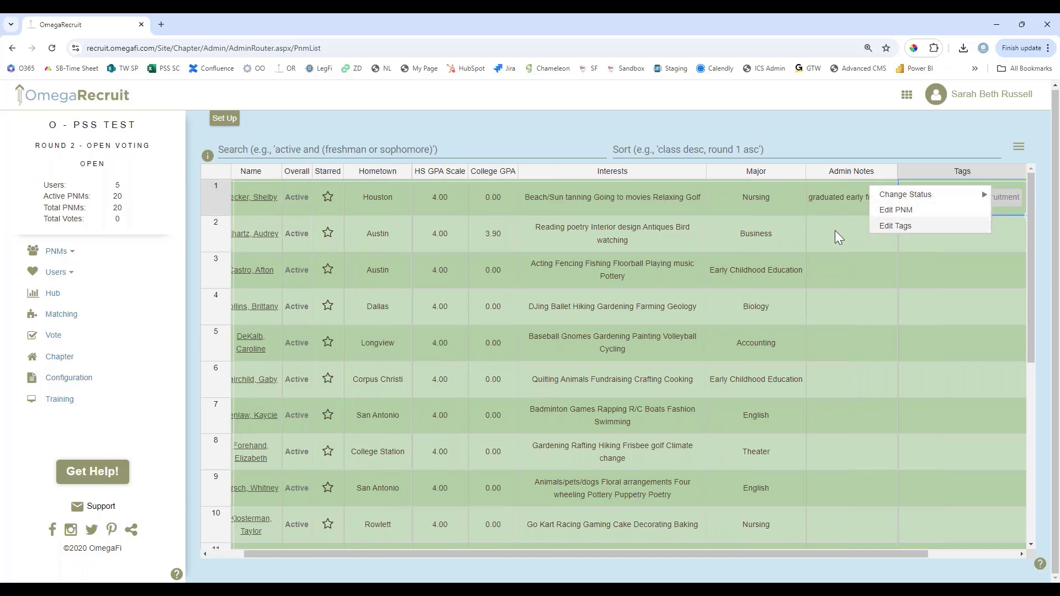
right_click(789, 204)
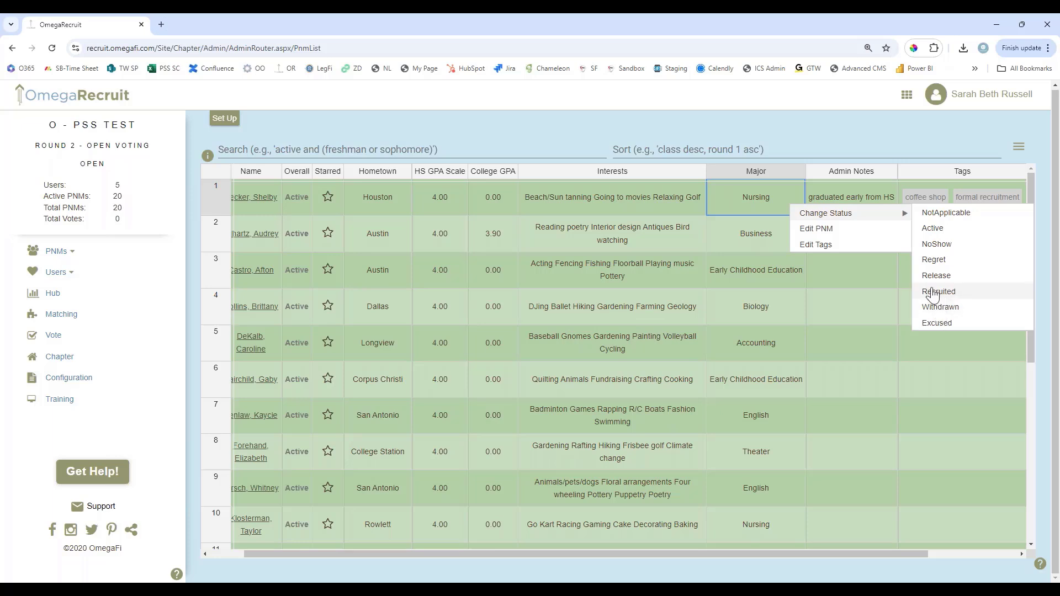
right_click(879, 195)
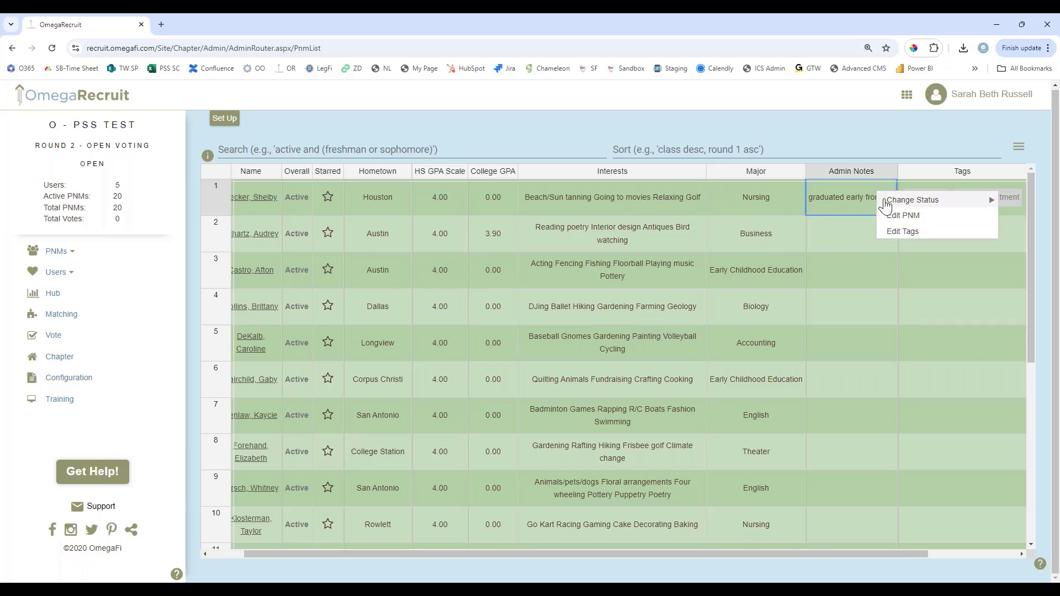
mouse_move(910, 200)
click(776, 277)
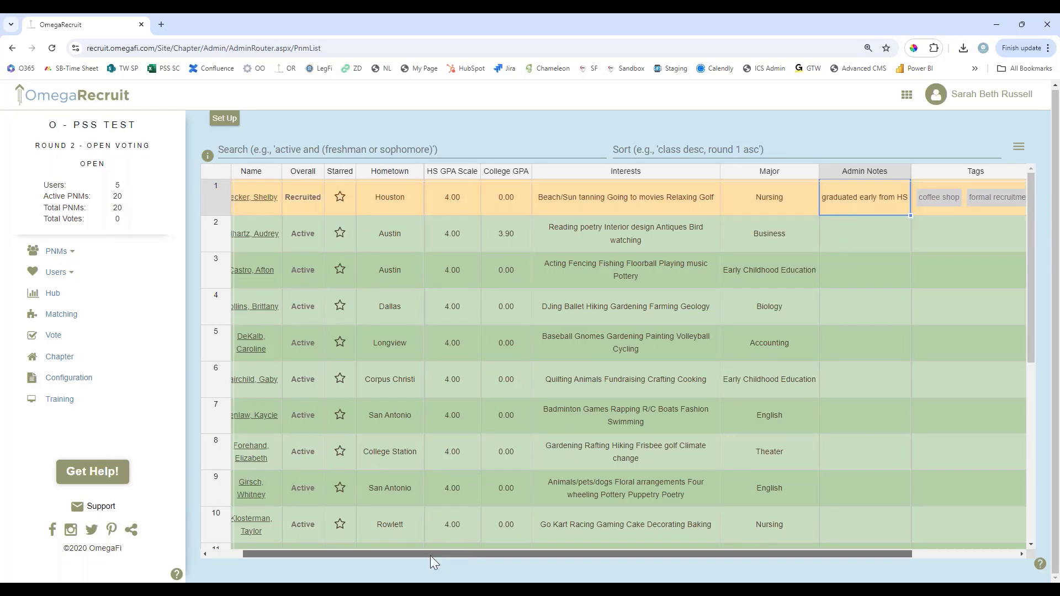
- Look over the statuses of all PNMs in the list and open the OmegaRecruit help center
drag(429, 556, 395, 554)
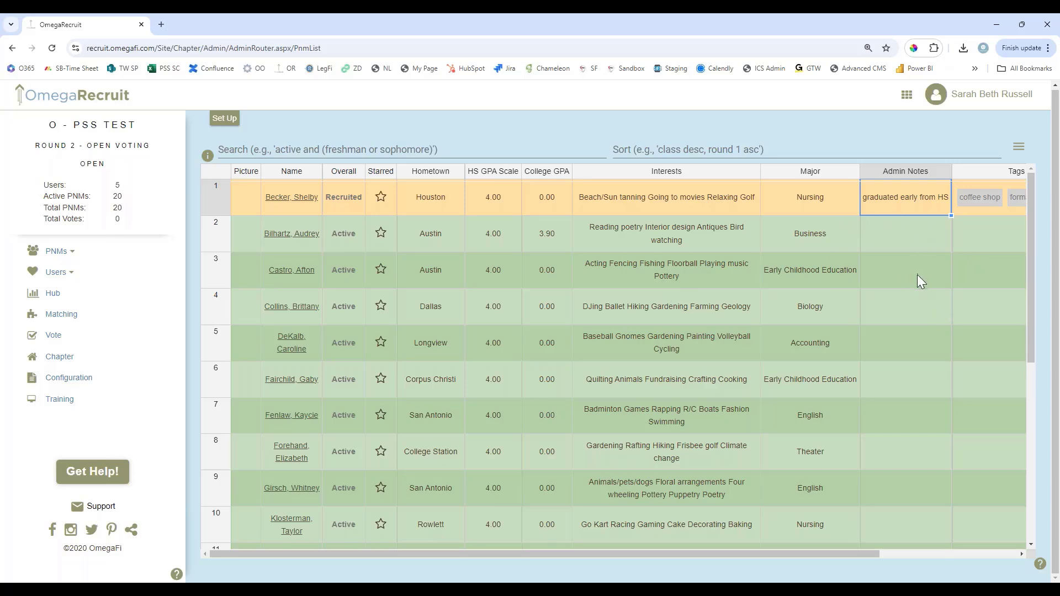
scroll(879, 462, down, 4)
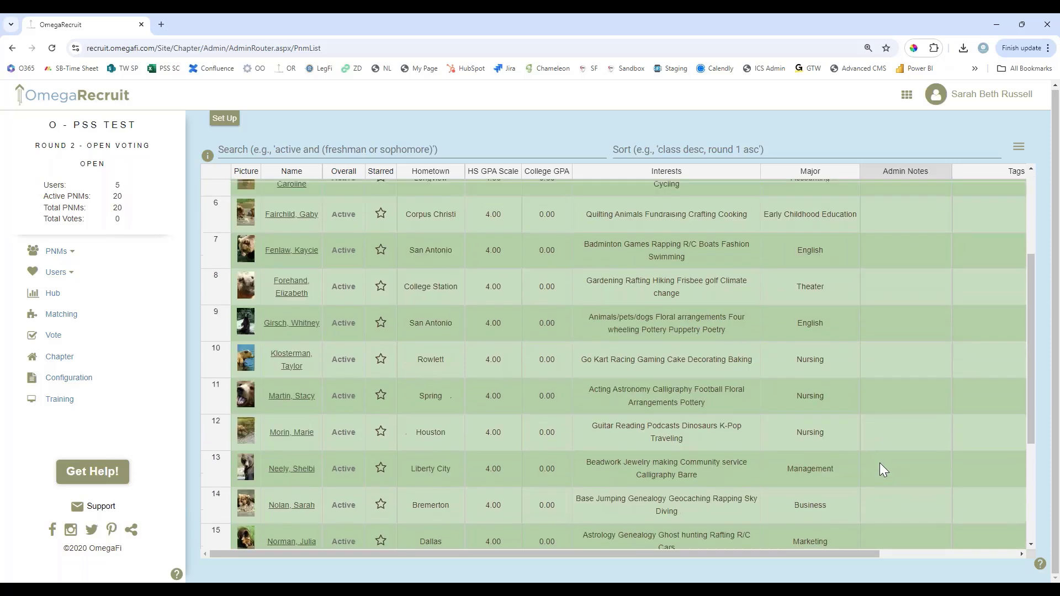
scroll(879, 462, down, 2)
scroll(879, 462, up, 5)
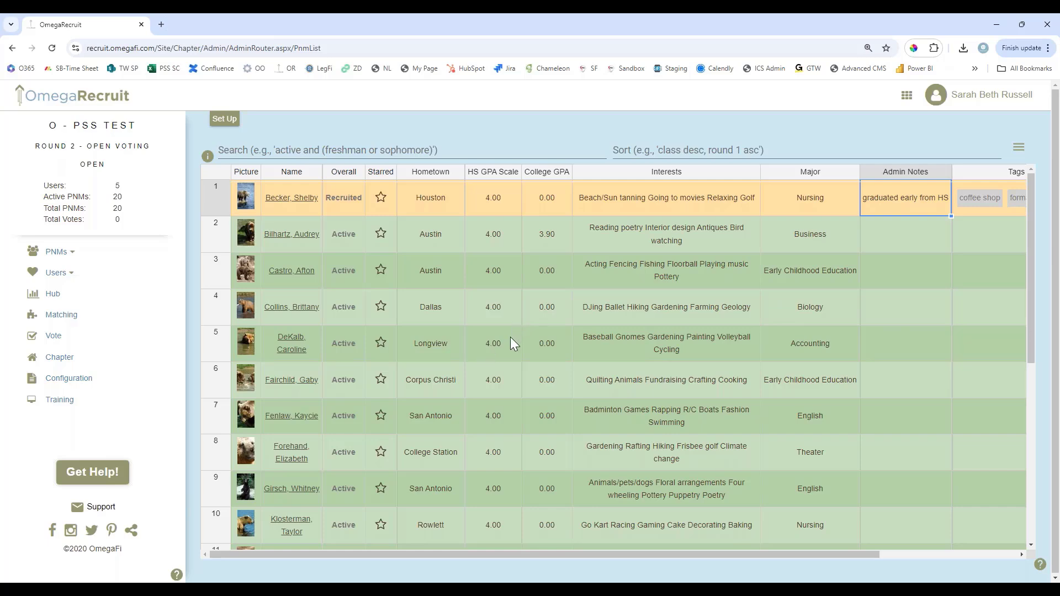
scroll(585, 313, down, 5)
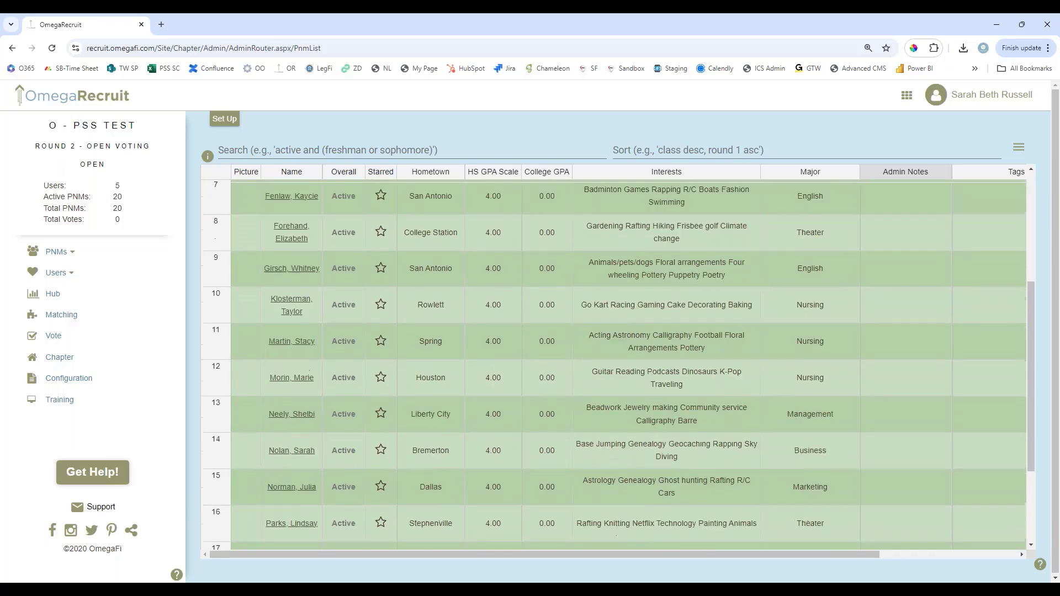
scroll(677, 210, up, 5)
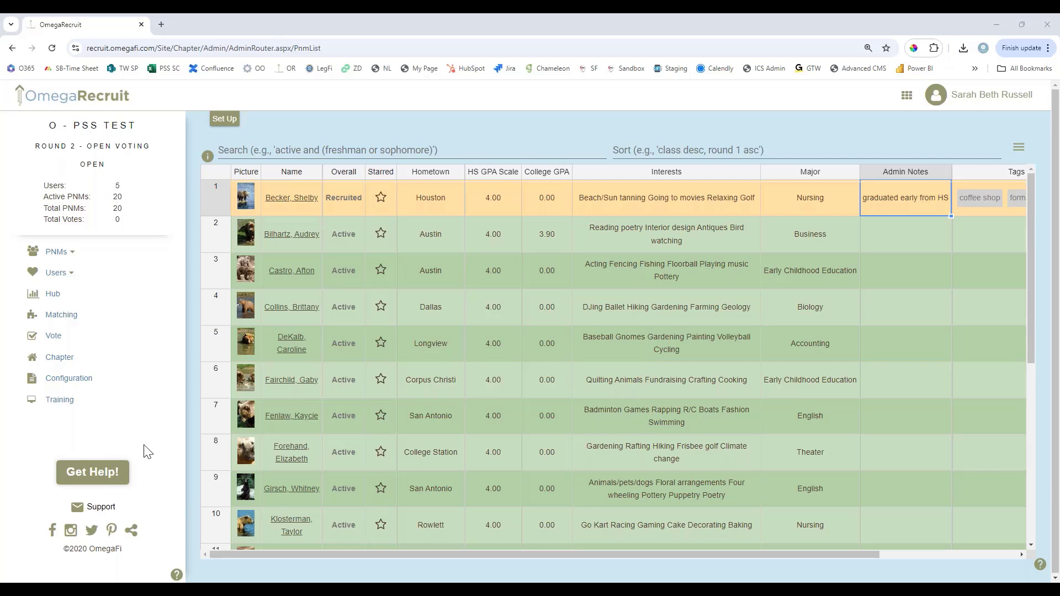
click(92, 485)
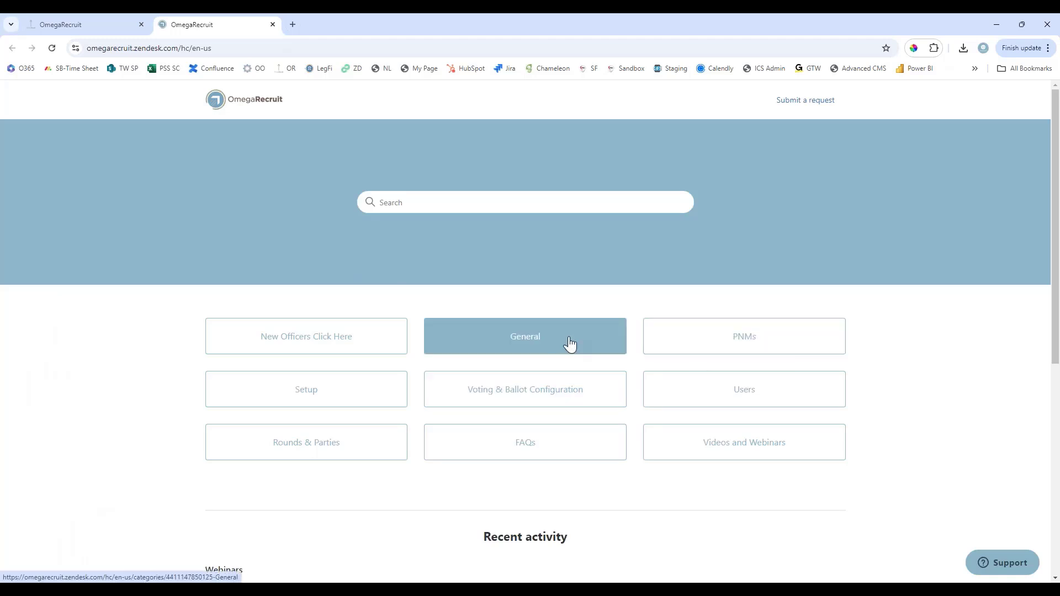
- Search the help center for "cob" and look over the articles found
click(414, 203)
text(cob)
key(Return)
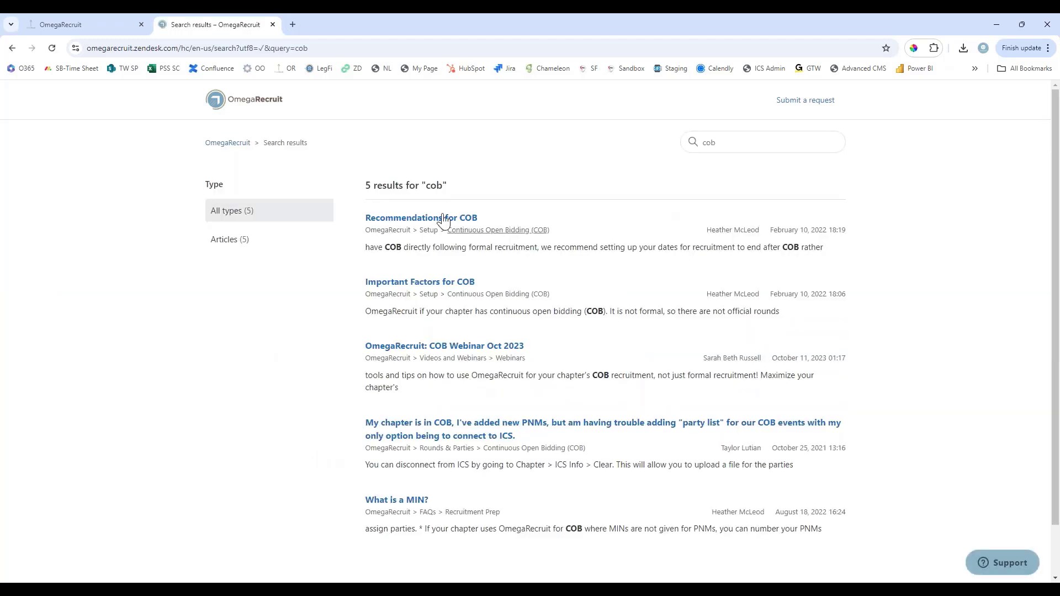
scroll(440, 213, down, 1)
scroll(441, 213, down, 1)
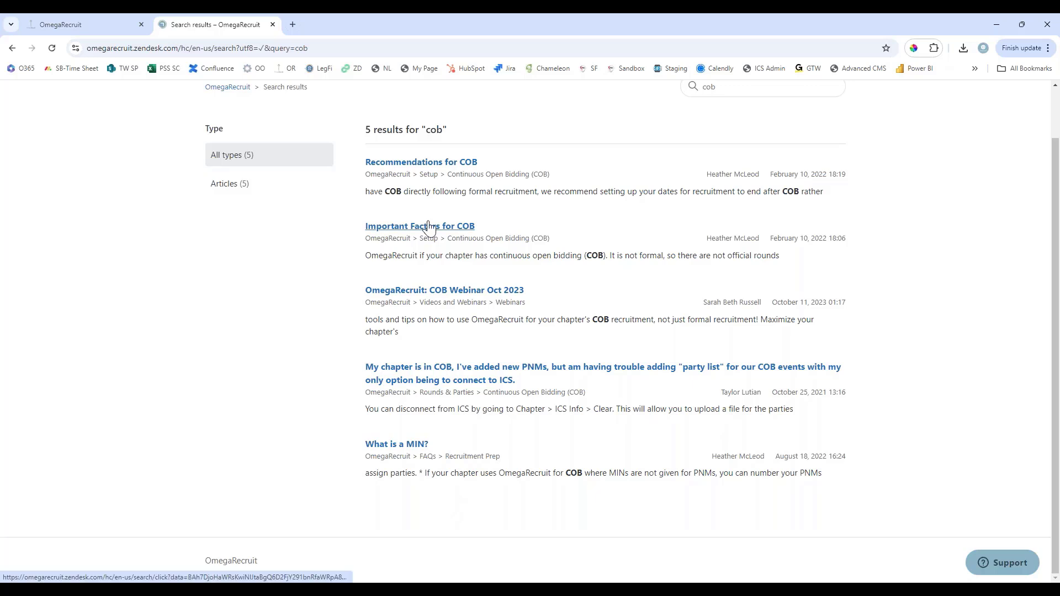
scroll(426, 221, up, 1)
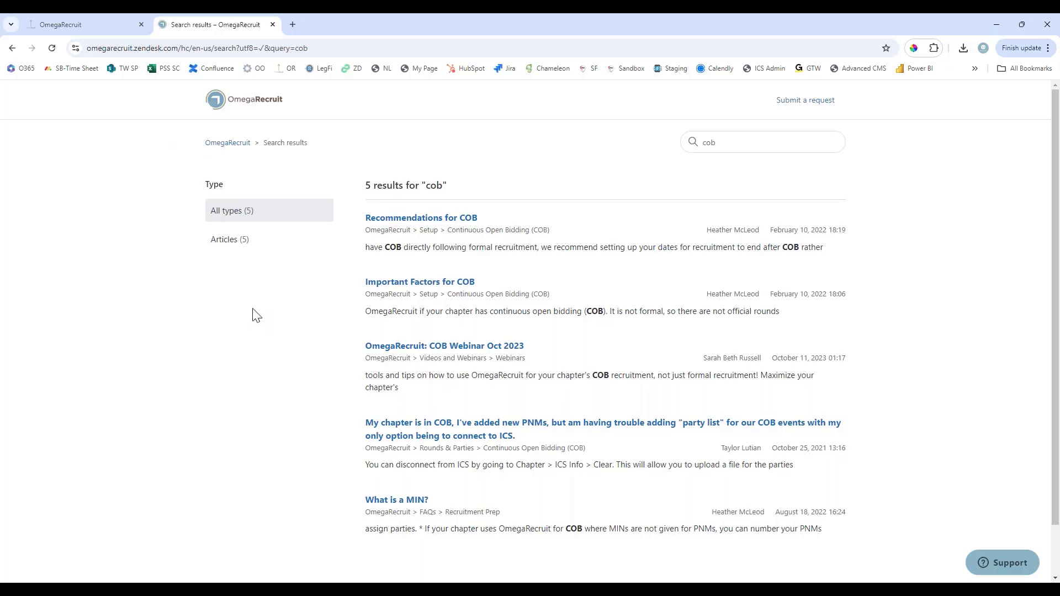
- Look over the topic categories on the help center's home page and close the help center to return to the PNM List
click(238, 145)
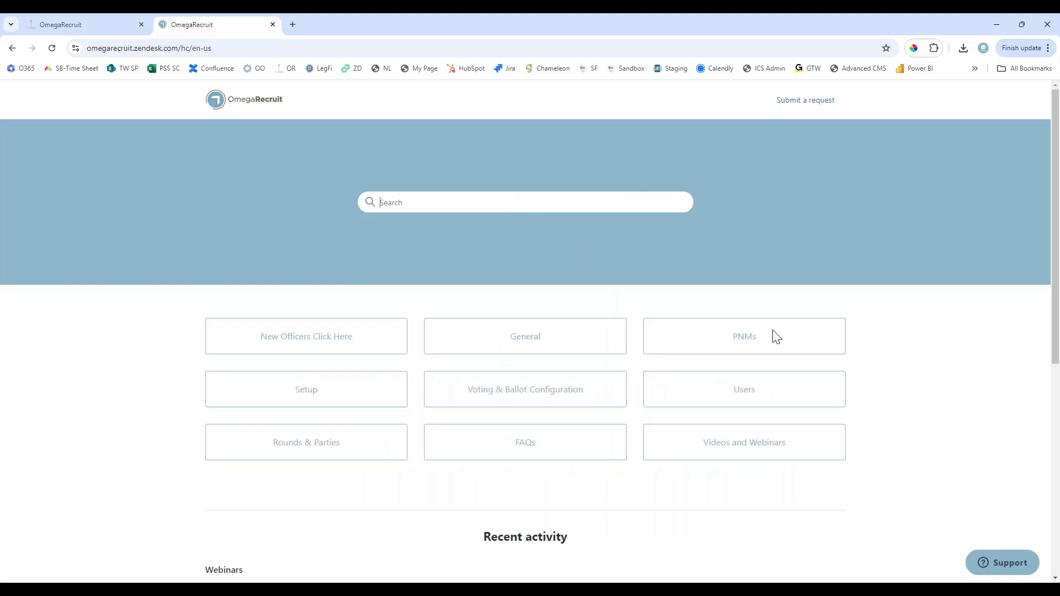
scroll(597, 468, down, 2)
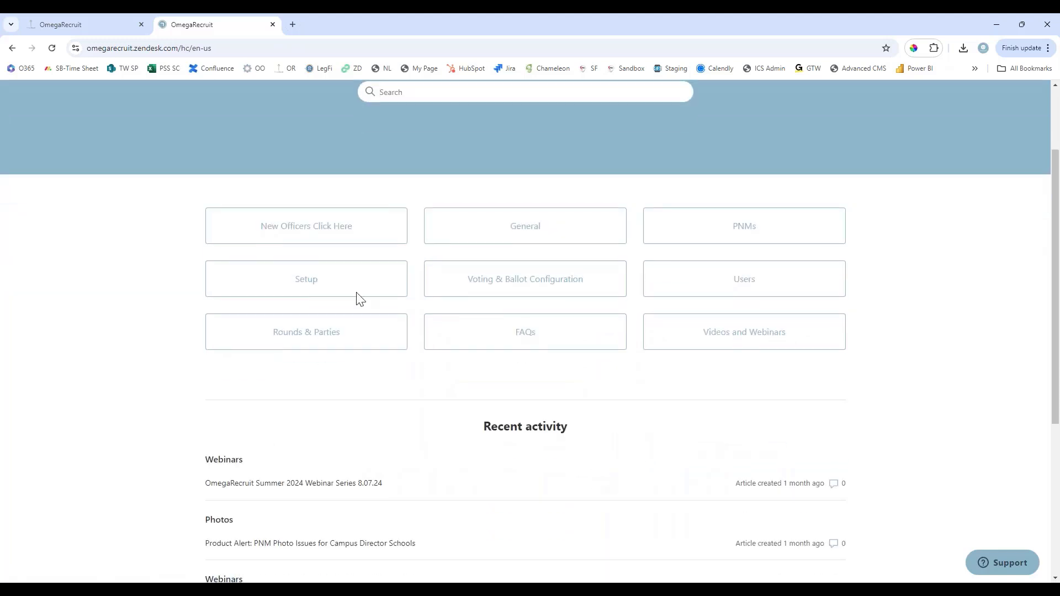
scroll(628, 318, up, 2)
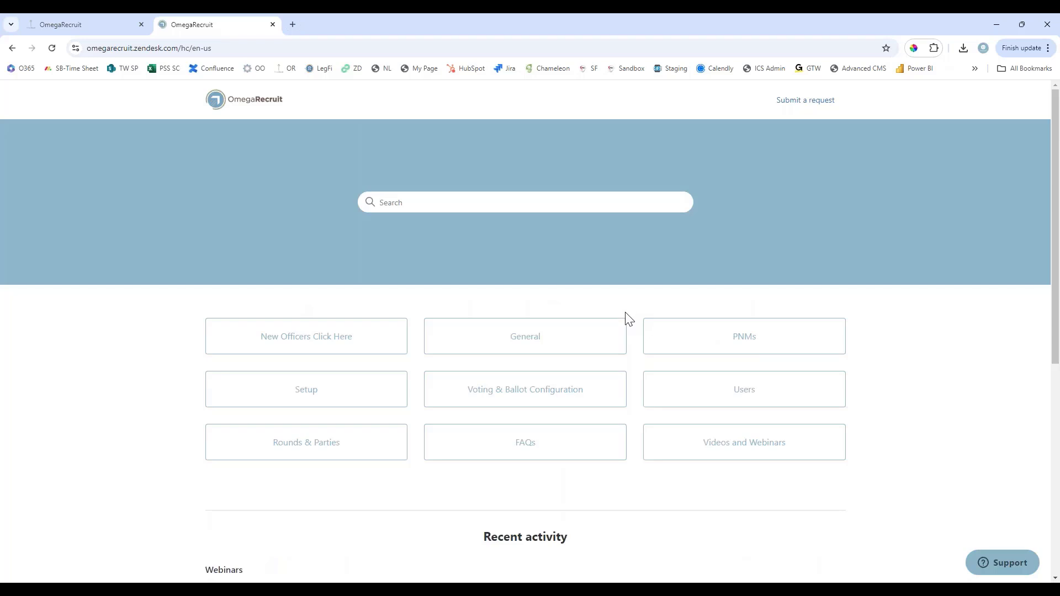
click(272, 25)
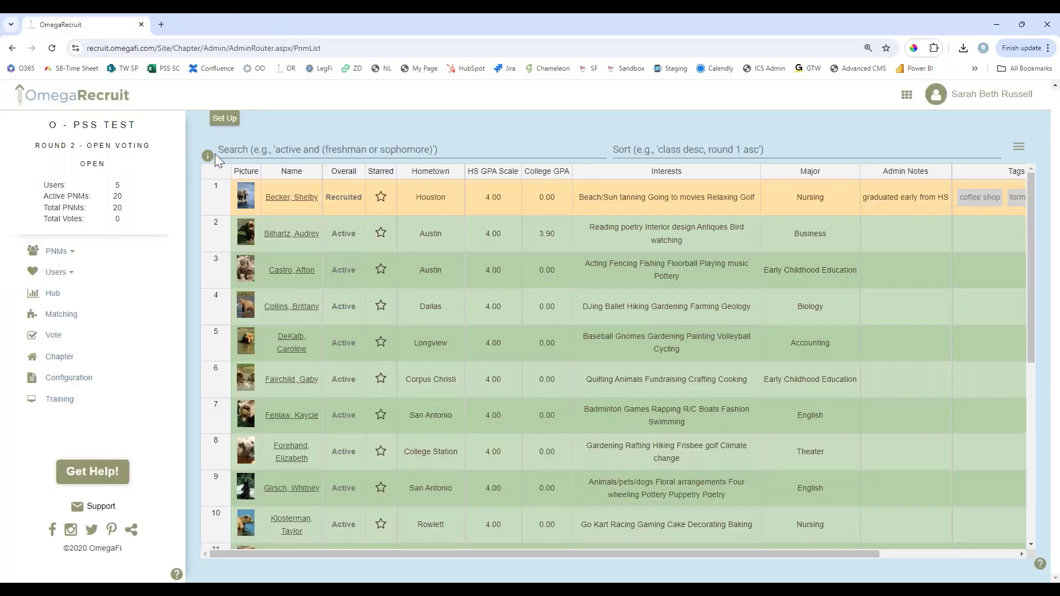